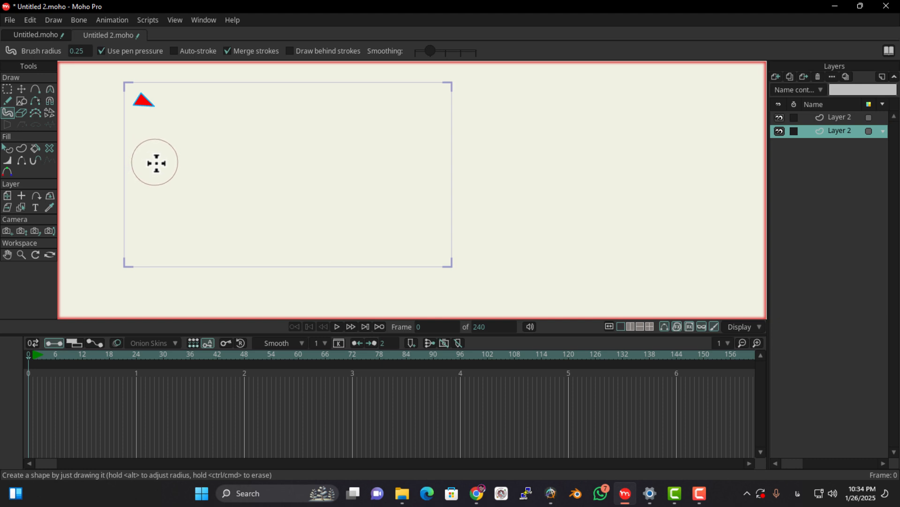
pyautogui.scroll(2, 156, 165)
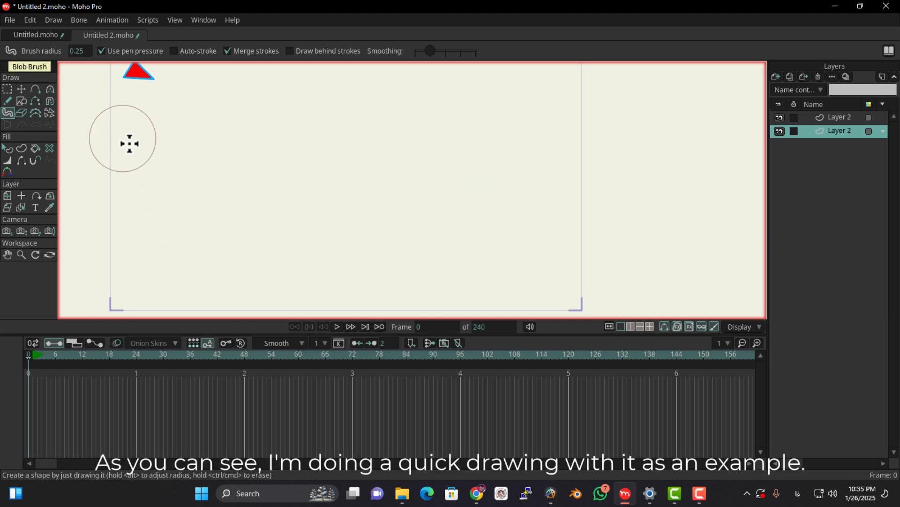
pyautogui.moveTo(142, 177); pyautogui.dragTo(315, 183)
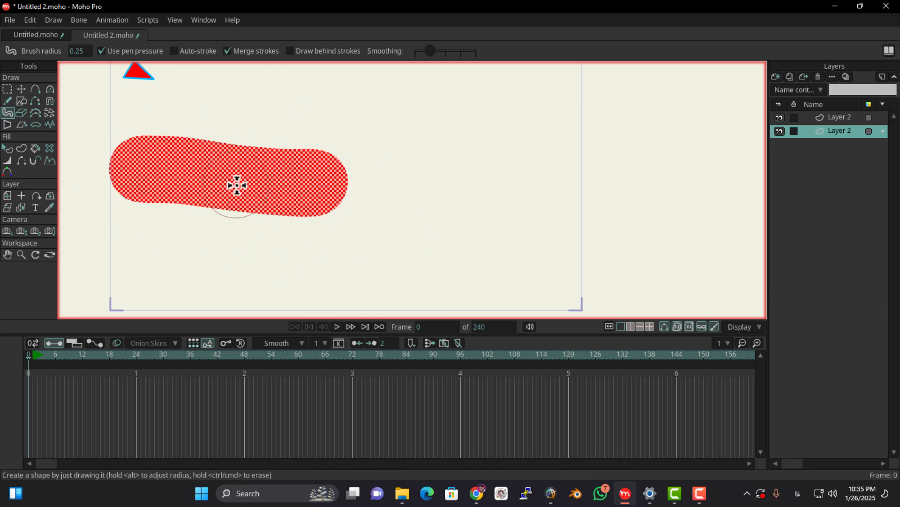
pyautogui.hotkey('ctrl', 'z')
# Paint three separate Blob Brush strokes, two large ones stacked in the frame and a short one beside them with brush radius 0.05
pyautogui.moveTo(130, 133); pyautogui.dragTo(265, 135)
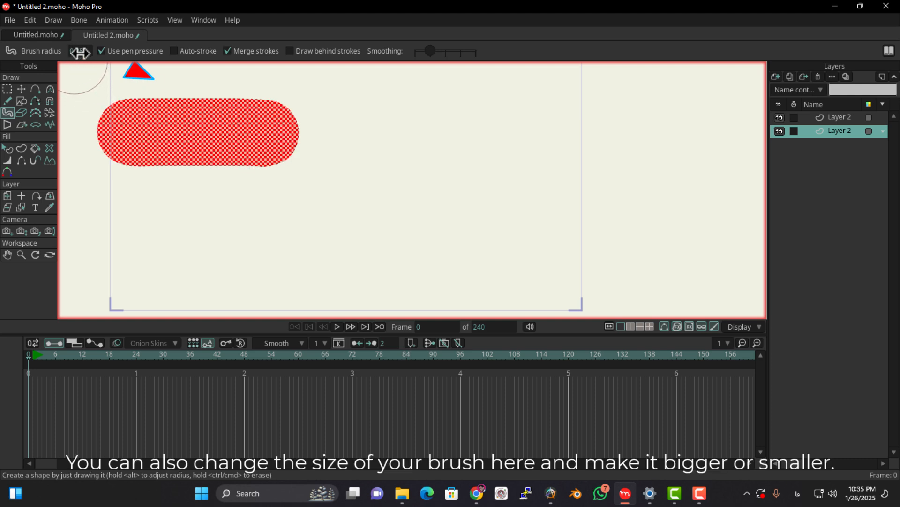
pyautogui.moveTo(156, 227); pyautogui.dragTo(229, 235)
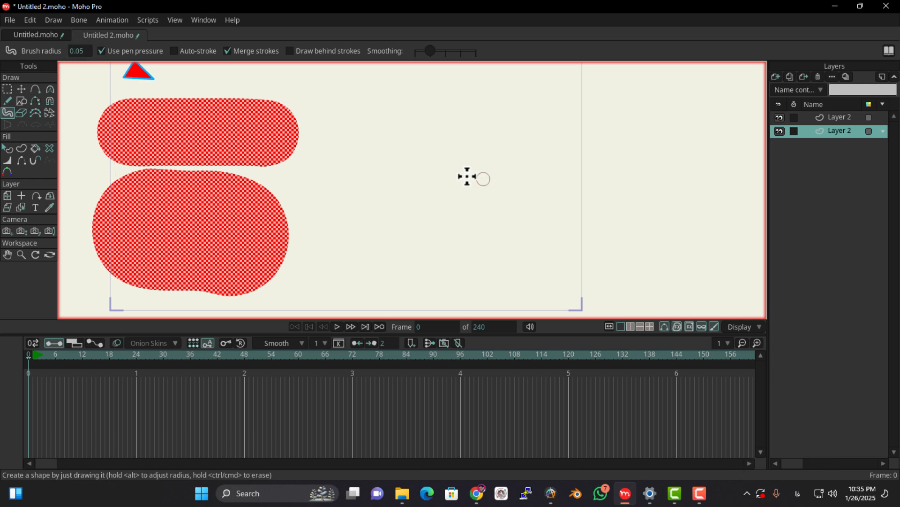
pyautogui.moveTo(284, 179); pyautogui.dragTo(334, 180)
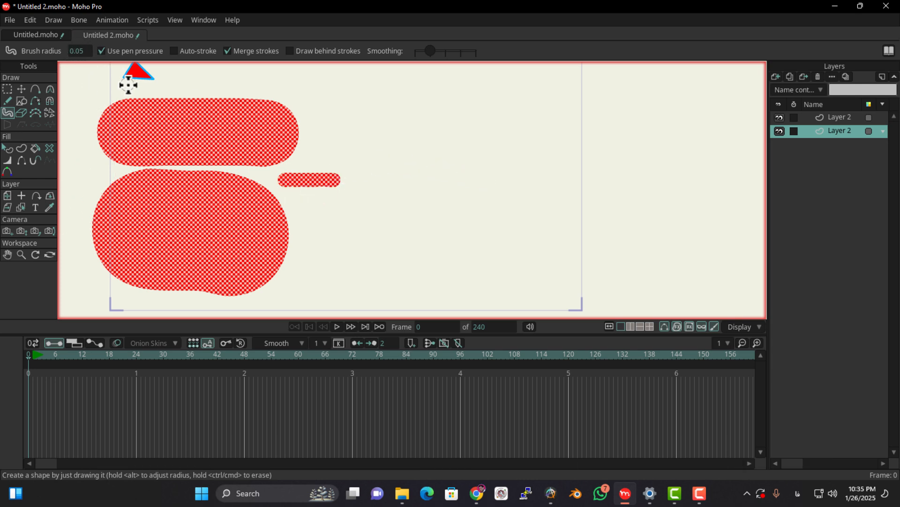
# Disable pen pressure and stroke merging for the Blob Brush, and enable Auto-stroke
pyautogui.click(101, 51)
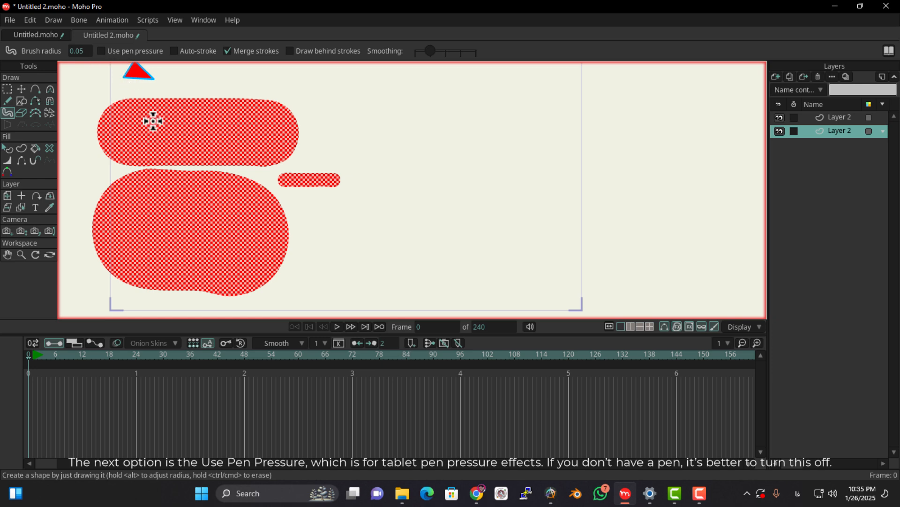
pyautogui.click(228, 50)
pyautogui.click(173, 51)
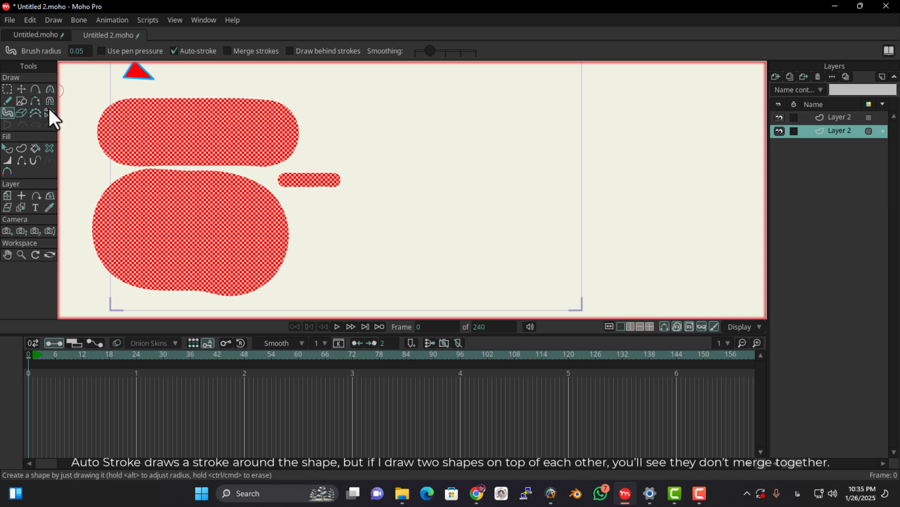
# Paint two horizontal blobs with brush radius 0.15 and a vertical one overlapping the upper blob
pyautogui.moveTo(342, 145)
pyautogui.mouseDown()
pyautogui.moveTo(408, 155)
pyautogui.moveTo(328, 136)
pyautogui.mouseUp()
pyautogui.scroll(3, 343, 159)
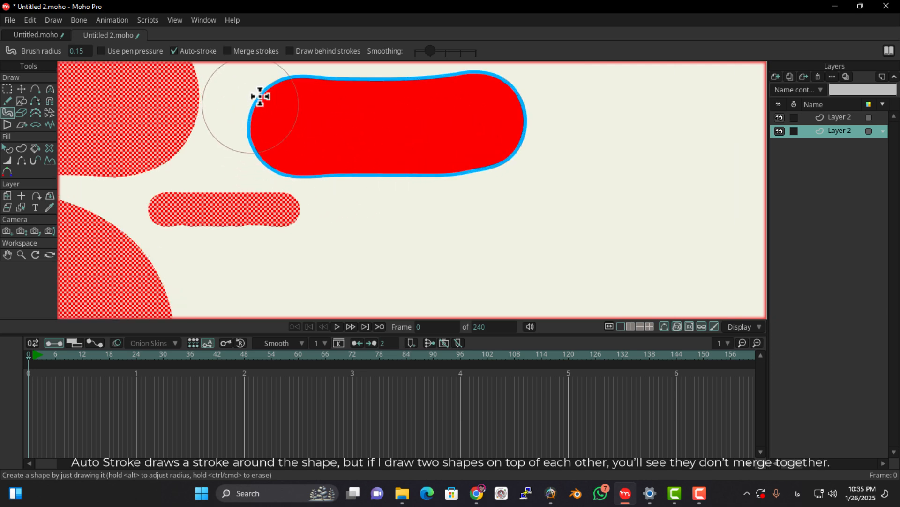
pyautogui.moveTo(280, 274)
pyautogui.mouseDown()
pyautogui.moveTo(322, 168)
pyautogui.moveTo(479, 199)
pyautogui.mouseUp()
pyautogui.scroll(-5, 374, 187)
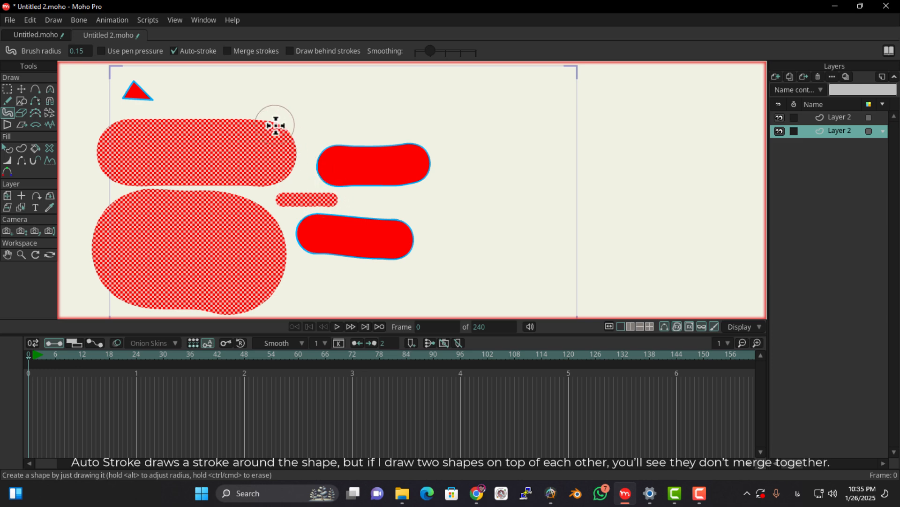
pyautogui.scroll(3, 382, 169)
pyautogui.moveTo(362, 96); pyautogui.dragTo(362, 139)
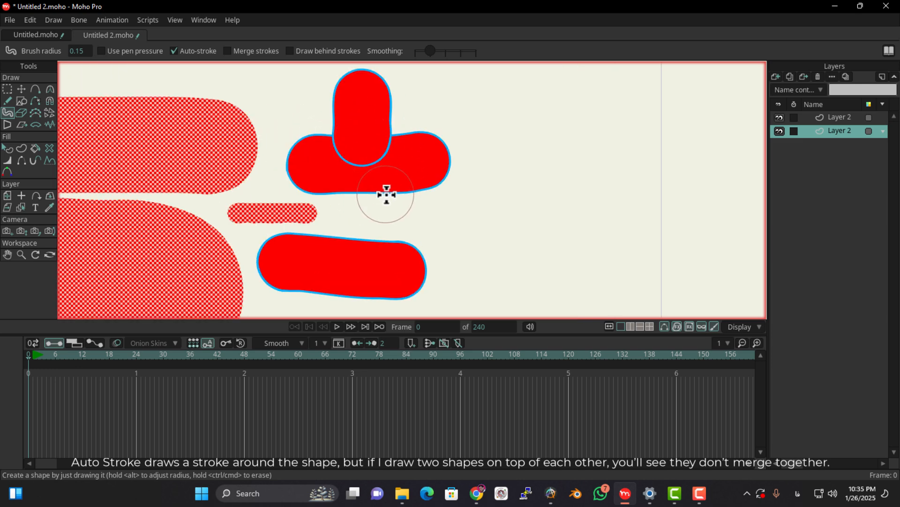
# Enable Merge strokes for the brush, and turn on the stroke of the selected brush shapes in the Style window
pyautogui.click(229, 52)
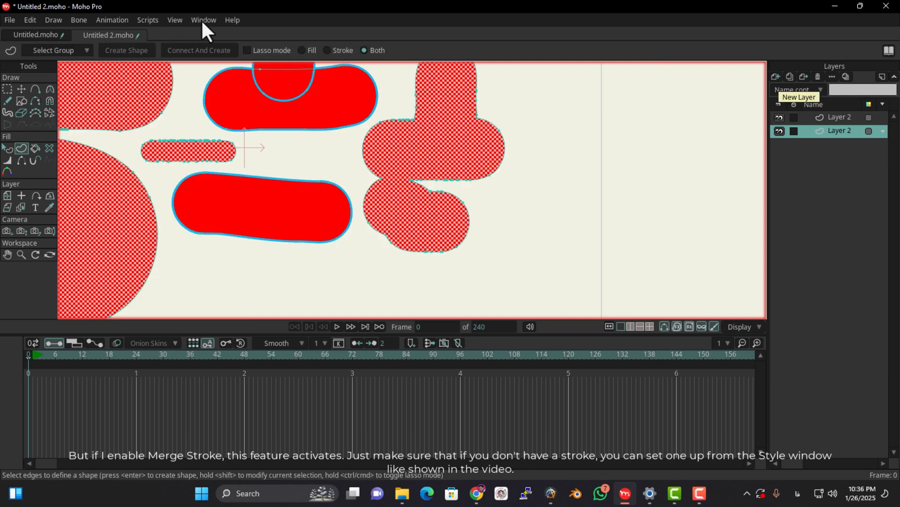
pyautogui.click(201, 18)
pyautogui.click(245, 78)
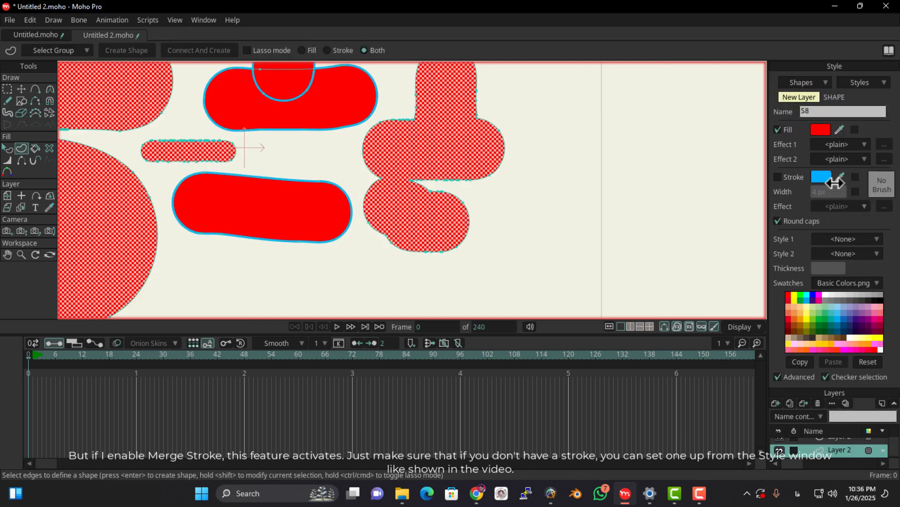
pyautogui.click(777, 177)
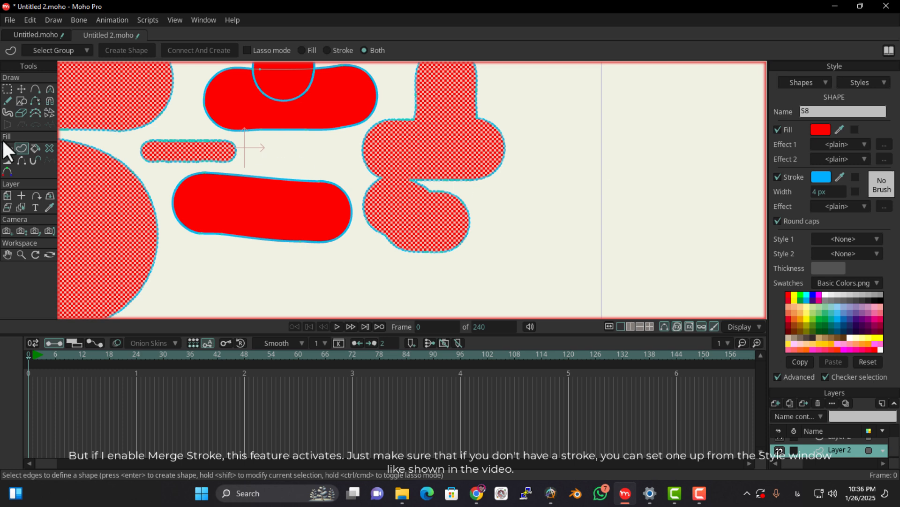
# Paint overlapping Blob Brush strokes with radius 0.15 below the lower solid blob and over the merged shapes beside it
pyautogui.click(13, 112)
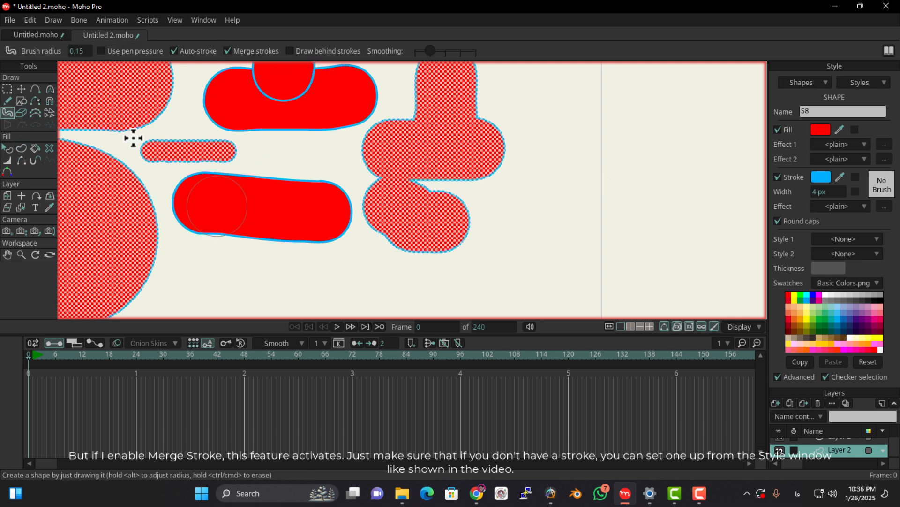
pyautogui.scroll(-3, 420, 209)
pyautogui.moveTo(246, 220); pyautogui.dragTo(271, 219)
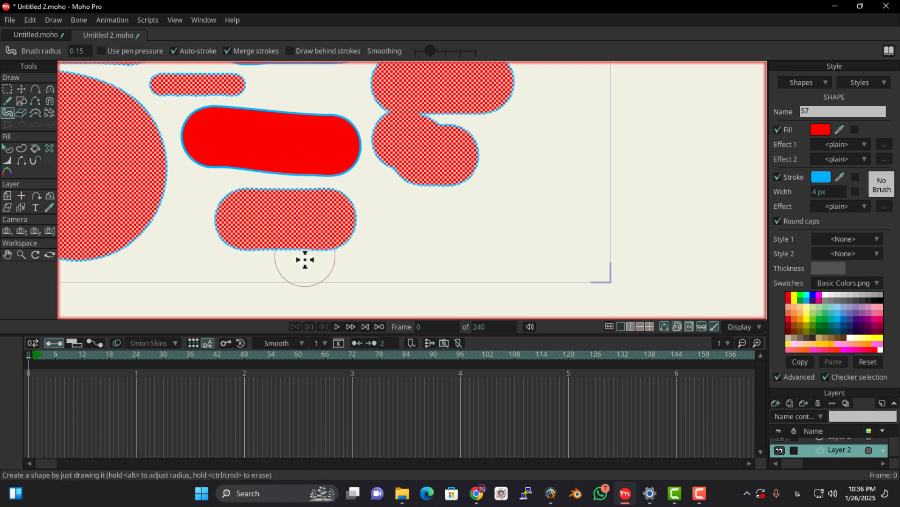
pyautogui.moveTo(396, 245); pyautogui.dragTo(334, 224)
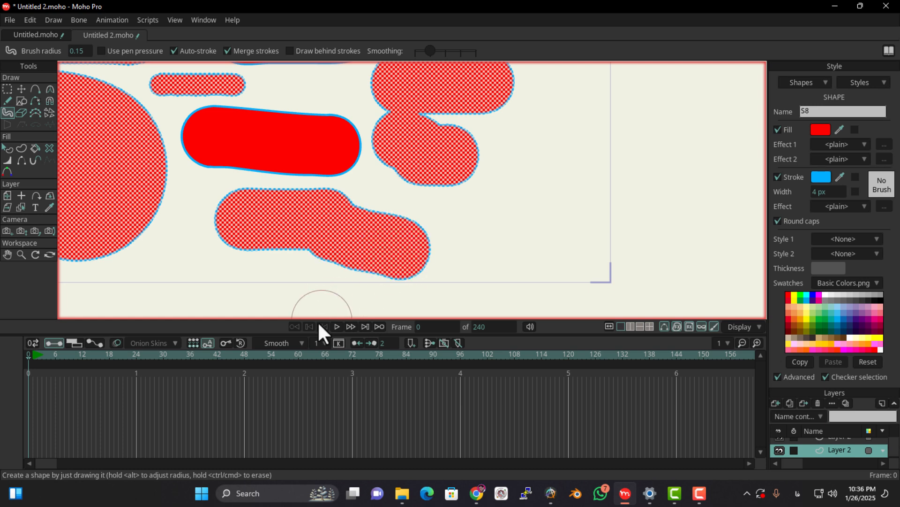
pyautogui.moveTo(536, 171); pyautogui.dragTo(462, 174)
pyautogui.scroll(3, 542, 136)
pyautogui.moveTo(540, 128); pyautogui.dragTo(492, 165)
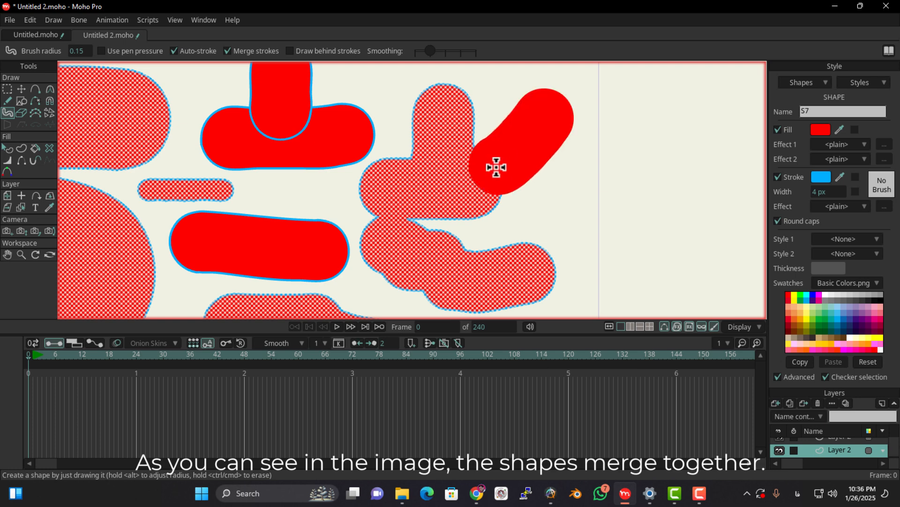
# Delete the selected brush shapes and paint a new stroke overlapping each end of the upper horizontal blob
pyautogui.press('Delete')
pyautogui.moveTo(454, 123); pyautogui.dragTo(382, 131)
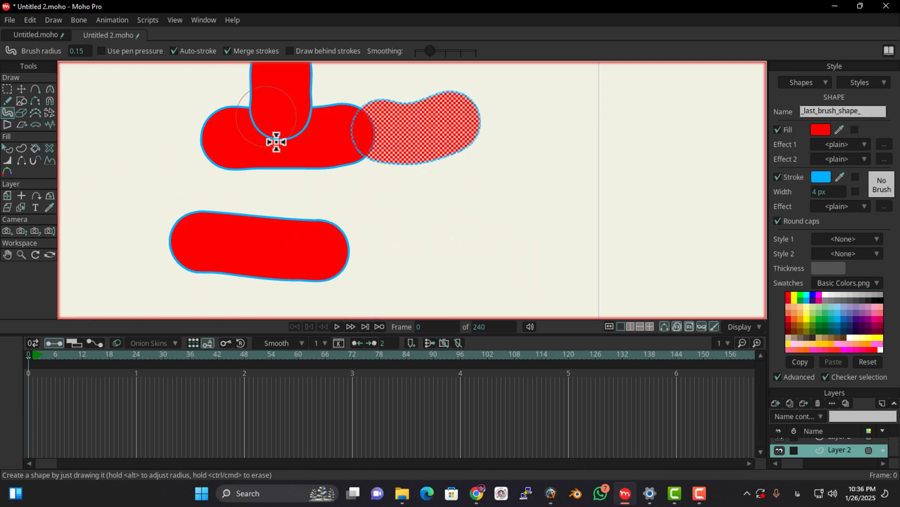
pyautogui.moveTo(165, 143); pyautogui.dragTo(236, 131)
# Paint two overlapping brush strokes in the empty area to the right of the lower solid blob
pyautogui.scroll(2, 241, 183)
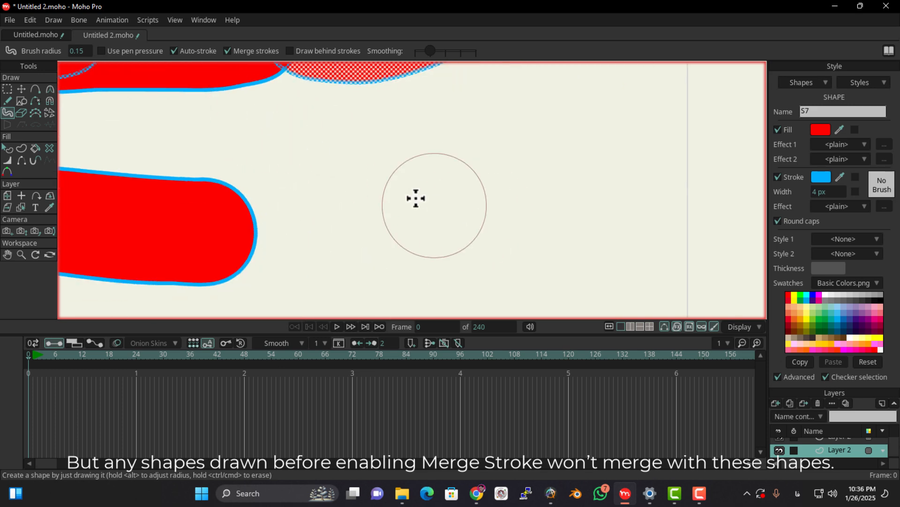
pyautogui.moveTo(371, 178); pyautogui.dragTo(436, 185)
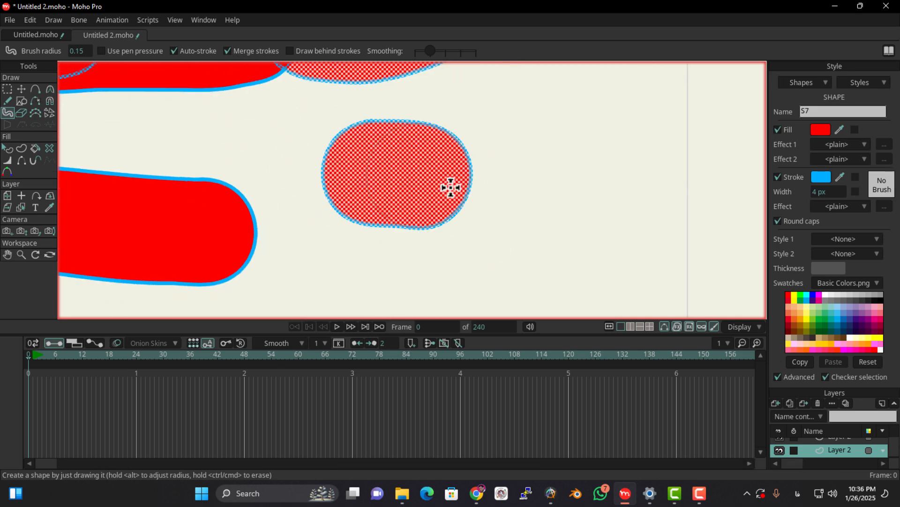
pyautogui.moveTo(533, 165); pyautogui.dragTo(548, 188)
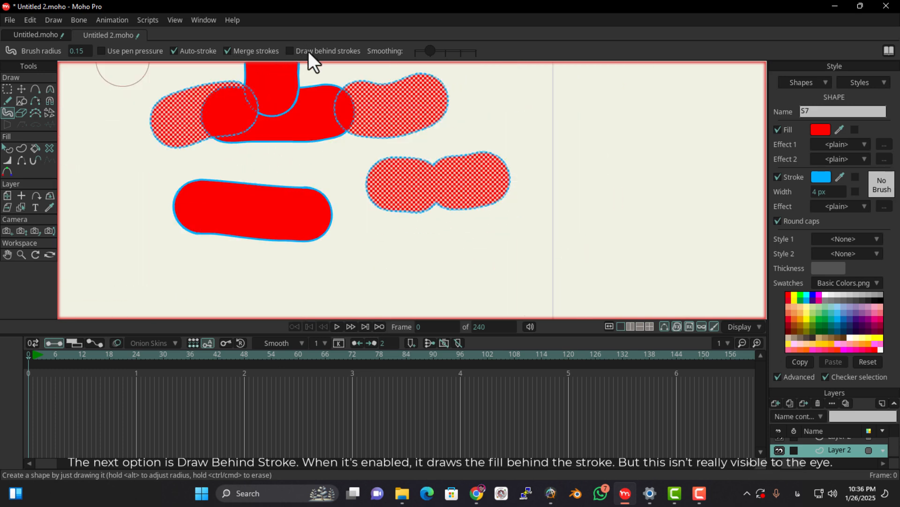
# Toggle Draw behind strokes on and off while painting two separate blobs to the left of the lower solid blob
pyautogui.click(303, 50)
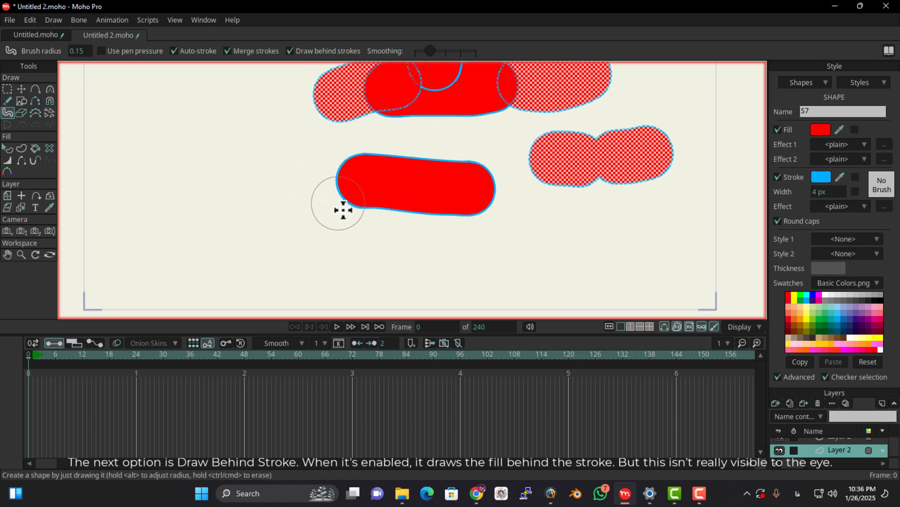
pyautogui.scroll(4, 377, 211)
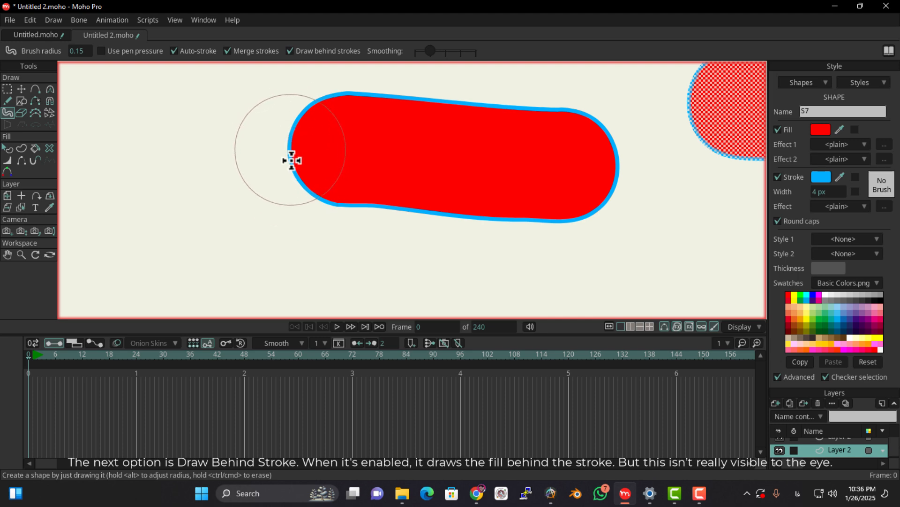
pyautogui.moveTo(117, 163); pyautogui.dragTo(177, 165)
pyautogui.moveTo(185, 209)
pyautogui.mouseDown()
pyautogui.moveTo(218, 199)
pyautogui.moveTo(282, 211)
pyautogui.mouseUp()
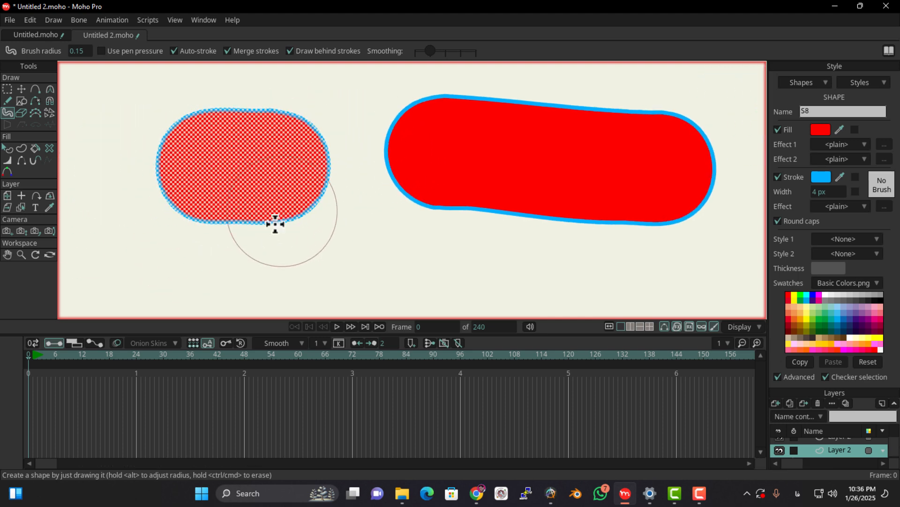
pyautogui.moveTo(285, 256); pyautogui.dragTo(230, 167)
pyautogui.moveTo(147, 220); pyautogui.dragTo(287, 225)
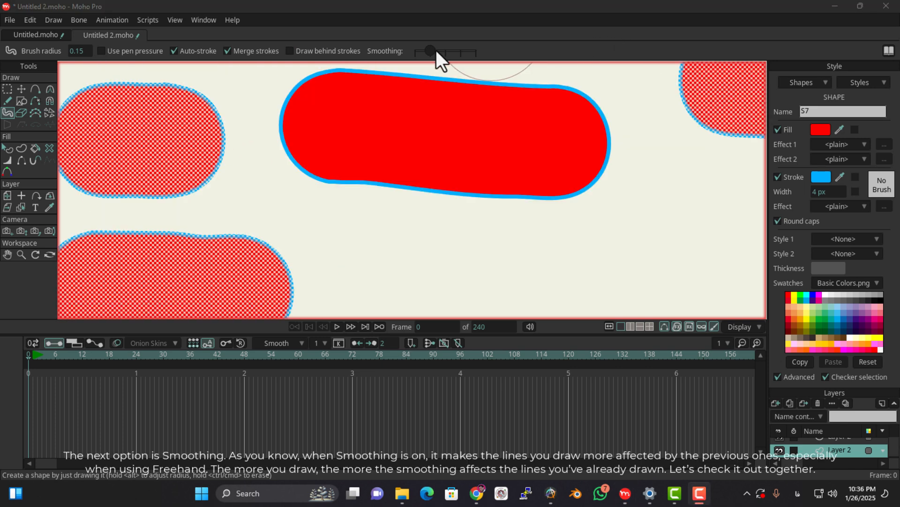
# Set the brush radius to 0.05 and Smoothing to its minimum, and paint a curved C-shaped stroke below the lower solid blob
pyautogui.scroll(-2, 448, 68)
pyautogui.click(82, 56)
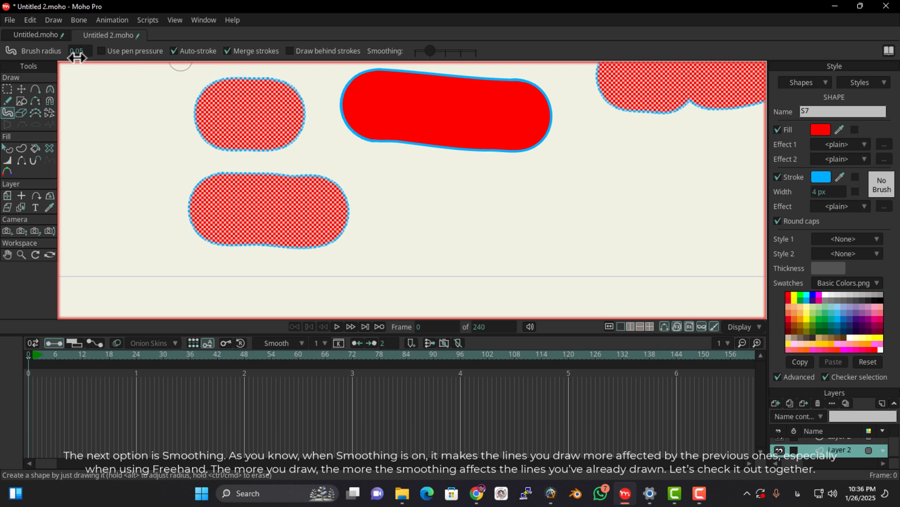
pyautogui.moveTo(491, 214); pyautogui.dragTo(358, 236)
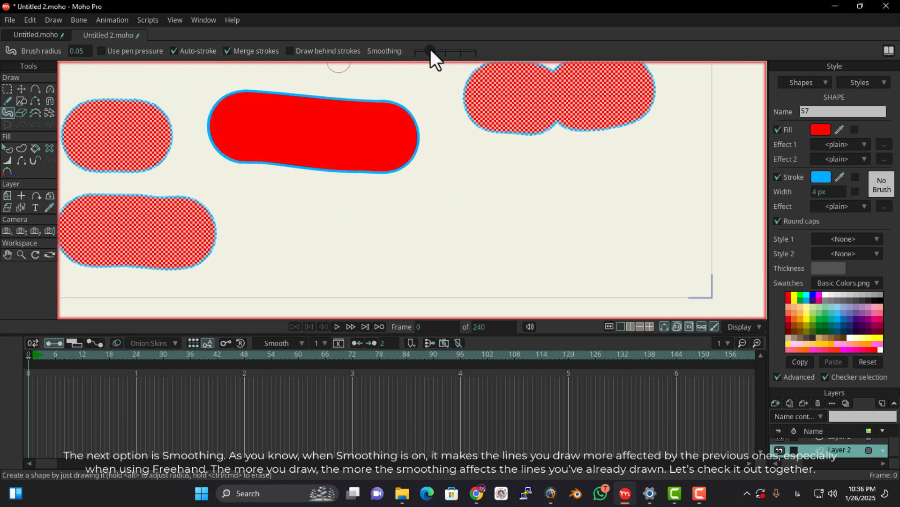
pyautogui.moveTo(430, 49); pyautogui.dragTo(416, 49)
pyautogui.moveTo(414, 239)
pyautogui.mouseDown()
pyautogui.moveTo(549, 251)
pyautogui.moveTo(469, 257)
pyautogui.mouseUp()
# Set Smoothing to its maximum and paint one long looping stroke across the existing shapes
pyautogui.scroll(-2, 404, 191)
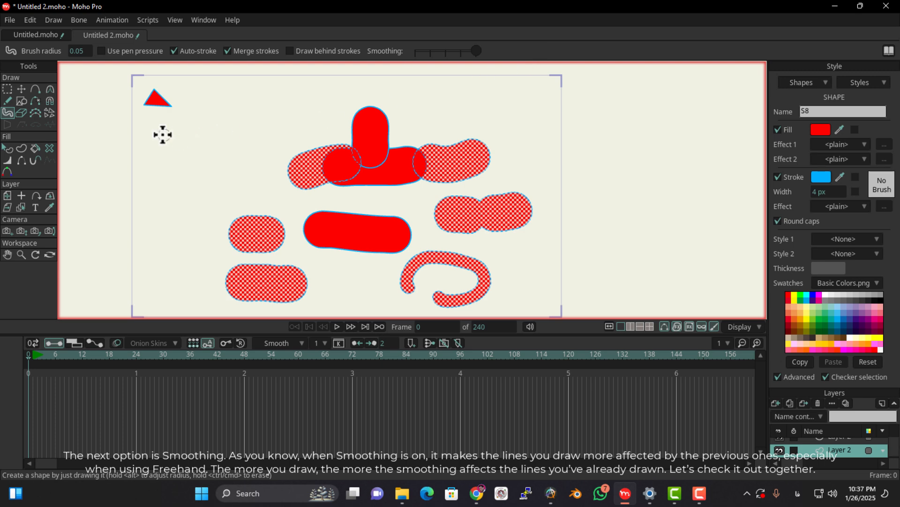
pyautogui.moveTo(163, 208)
pyautogui.mouseDown()
pyautogui.moveTo(233, 116)
pyautogui.moveTo(195, 249)
pyautogui.moveTo(197, 165)
pyautogui.moveTo(232, 222)
pyautogui.moveTo(126, 227)
pyautogui.moveTo(462, 156)
pyautogui.moveTo(145, 180)
pyautogui.moveTo(181, 185)
pyautogui.mouseUp()
pyautogui.scroll(-1, 180, 183)
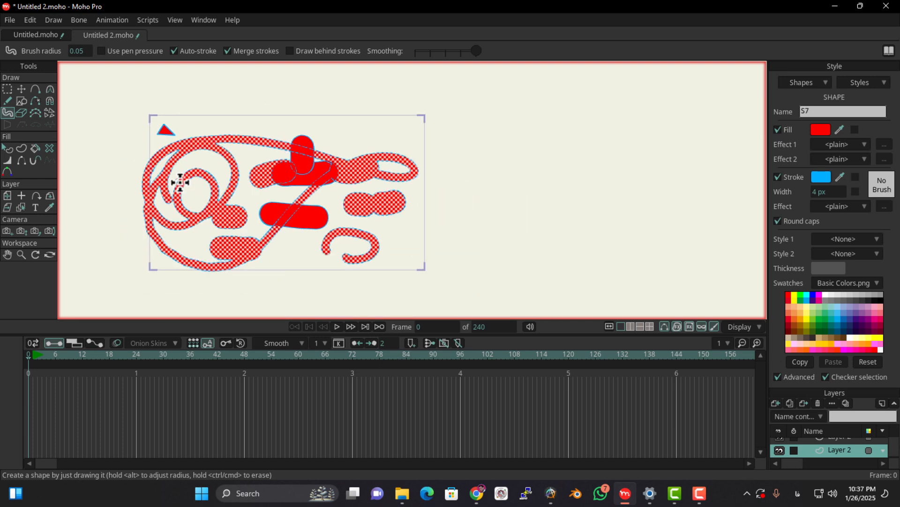
# Erase the middle and right parts of the selected brush shapes using the Eraser tool with radius 0.25
pyautogui.click(21, 113)
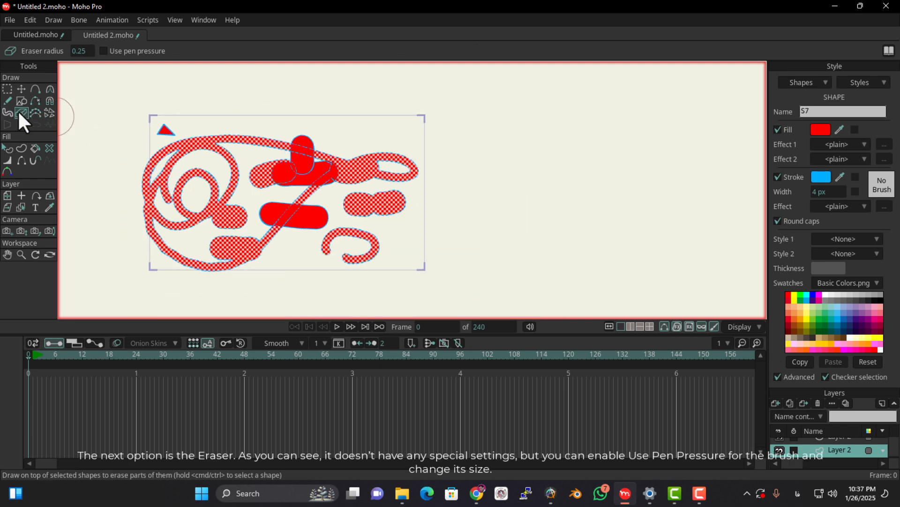
pyautogui.scroll(1, 201, 173)
pyautogui.scroll(1, 201, 173)
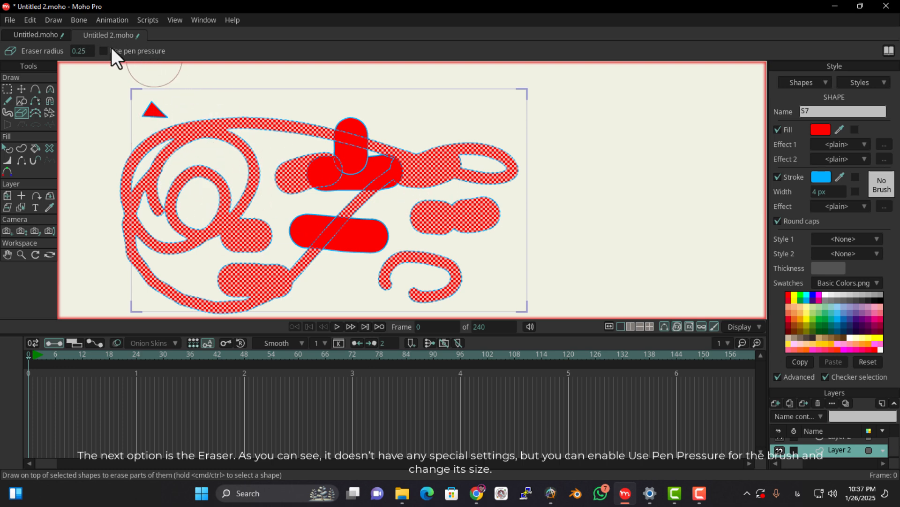
pyautogui.moveTo(361, 179)
pyautogui.mouseDown()
pyautogui.moveTo(405, 145)
pyautogui.moveTo(338, 174)
pyautogui.moveTo(374, 173)
pyautogui.moveTo(303, 140)
pyautogui.moveTo(337, 137)
pyautogui.moveTo(339, 187)
pyautogui.moveTo(331, 239)
pyautogui.mouseUp()
pyautogui.moveTo(528, 277)
pyautogui.mouseDown()
pyautogui.moveTo(482, 189)
pyautogui.moveTo(486, 142)
pyautogui.moveTo(443, 214)
pyautogui.moveTo(432, 209)
pyautogui.moveTo(436, 234)
pyautogui.mouseUp()
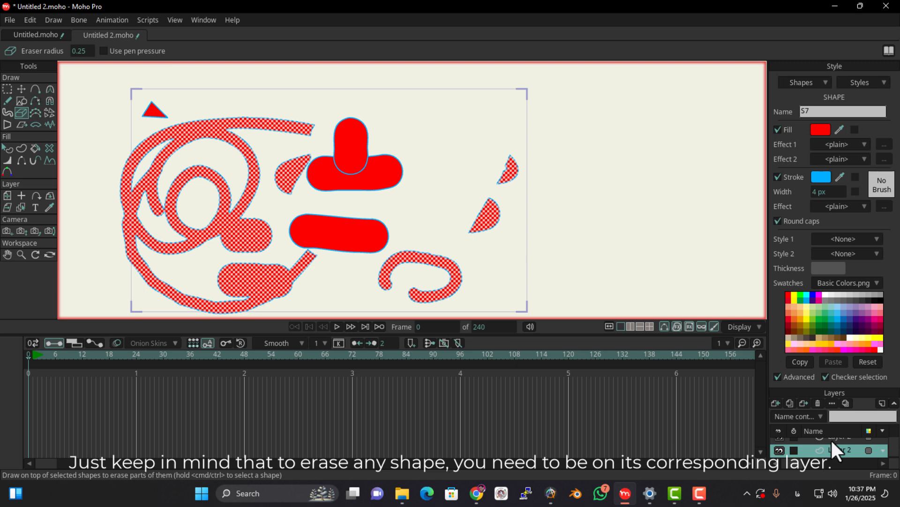
# Return to the lower Layer 2 after checking the upper one, and clear its selected brush shapes with the Eraser tool and a deletion
pyautogui.click(831, 438)
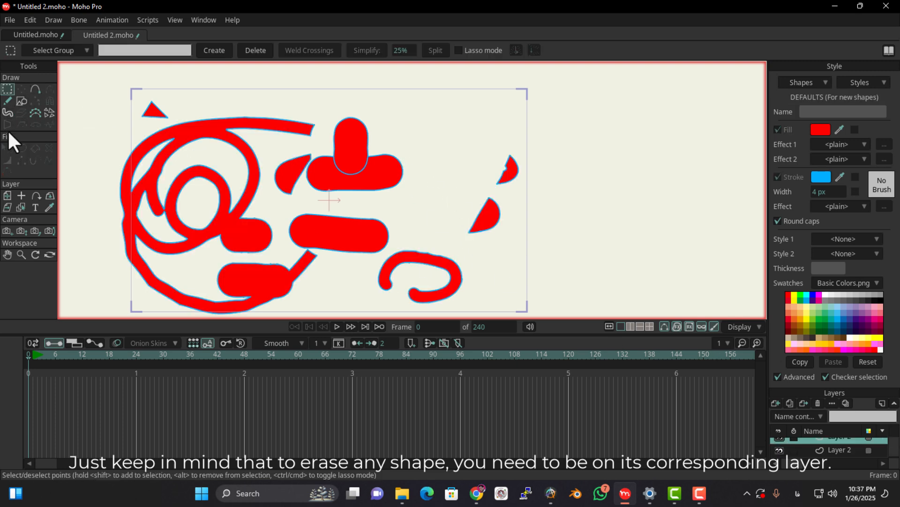
pyautogui.click(839, 449)
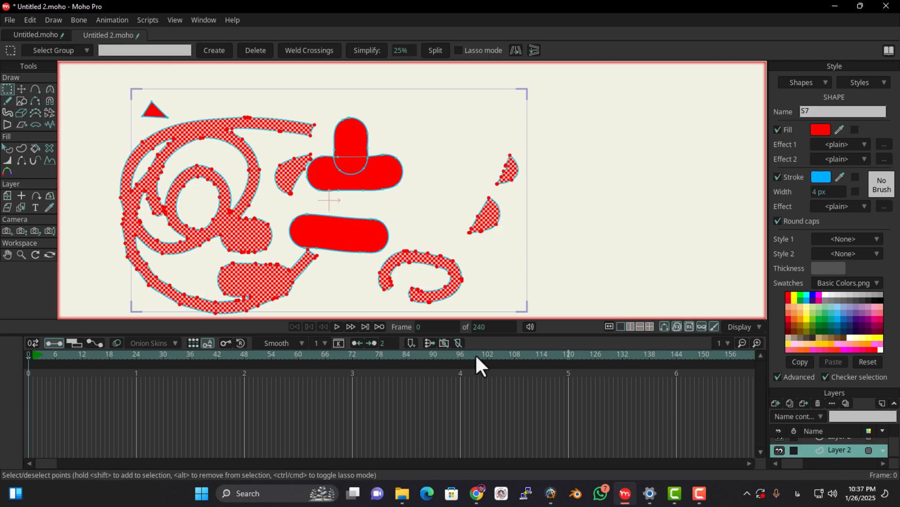
pyautogui.click(21, 114)
pyautogui.moveTo(466, 207)
pyautogui.mouseDown()
pyautogui.moveTo(517, 166)
pyautogui.moveTo(457, 277)
pyautogui.moveTo(471, 259)
pyautogui.moveTo(426, 271)
pyautogui.moveTo(408, 266)
pyautogui.moveTo(432, 287)
pyautogui.mouseUp()
pyautogui.press('Delete')
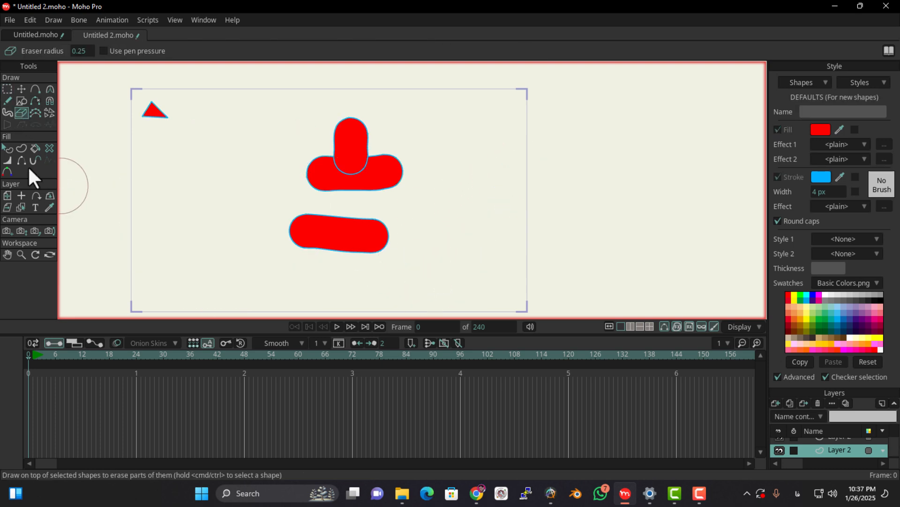
pyautogui.click(35, 113)
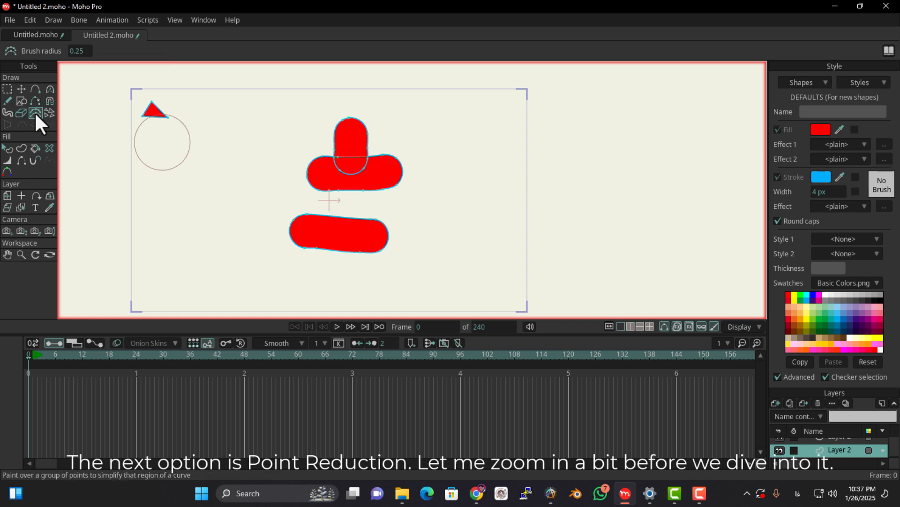
pyautogui.scroll(4, 373, 210)
pyautogui.scroll(2, 281, 174)
pyautogui.moveTo(280, 174); pyautogui.dragTo(270, 261)
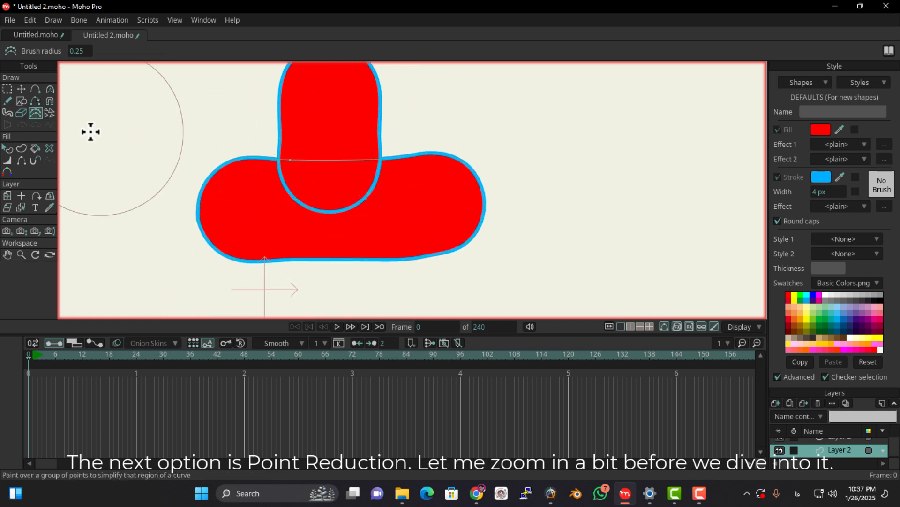
pyautogui.scroll(3, 301, 199)
pyautogui.scroll(-3, 304, 201)
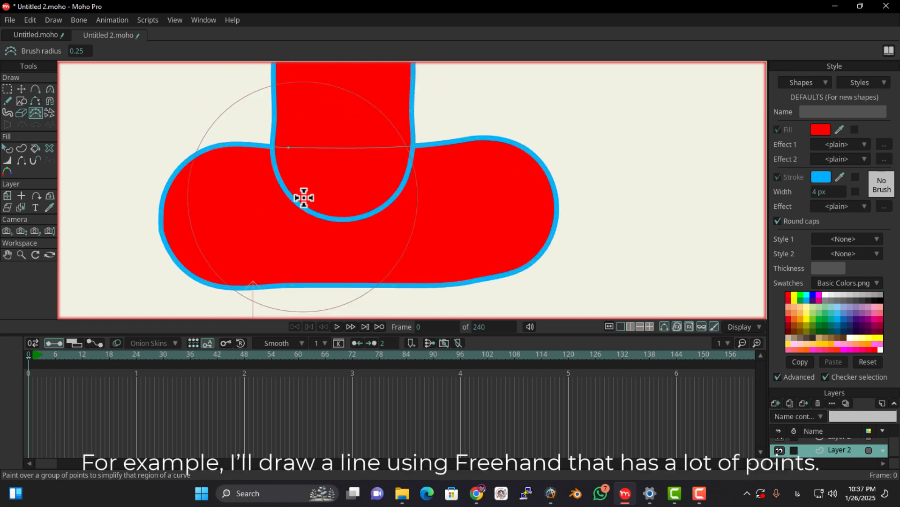
pyautogui.click(7, 89)
pyautogui.scroll(-3, 339, 204)
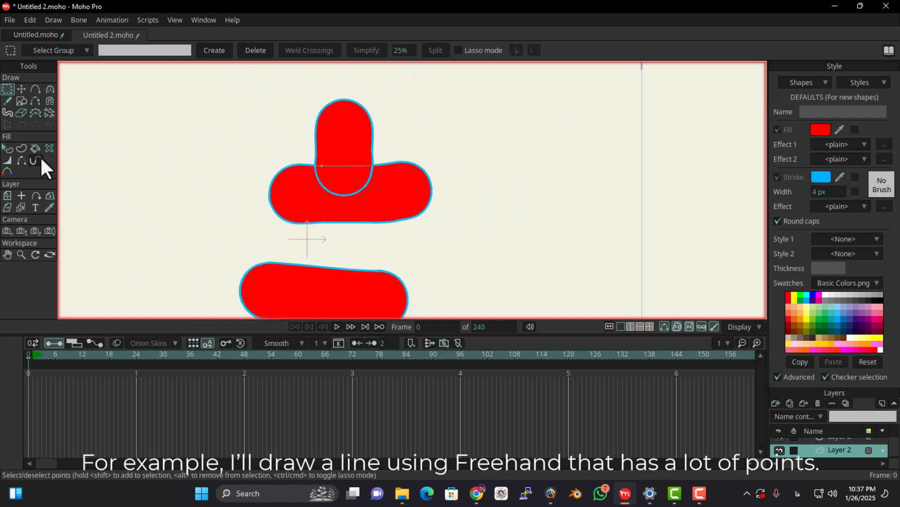
# Draw a looping open line between the red triangle and the blobs using the Freehand tool with low Smoothing
pyautogui.click(7, 101)
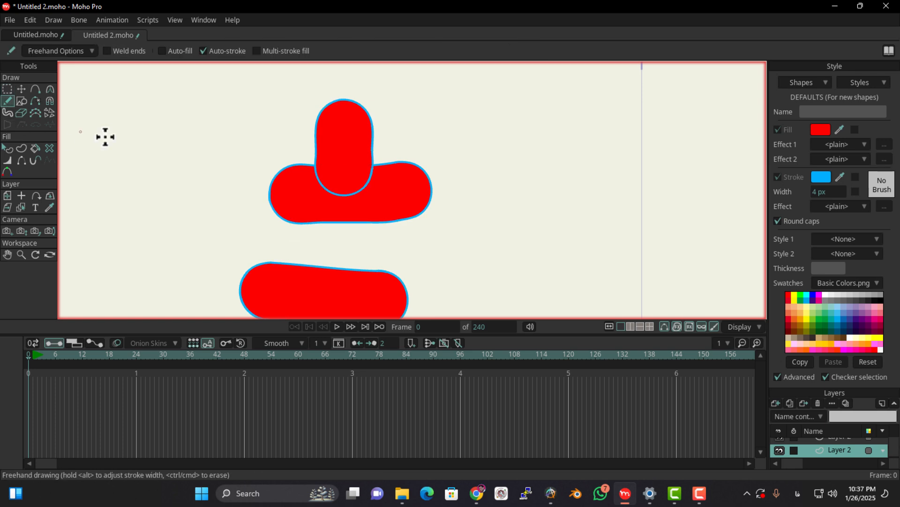
pyautogui.moveTo(148, 131); pyautogui.dragTo(202, 180)
pyautogui.moveTo(246, 128); pyautogui.dragTo(382, 108)
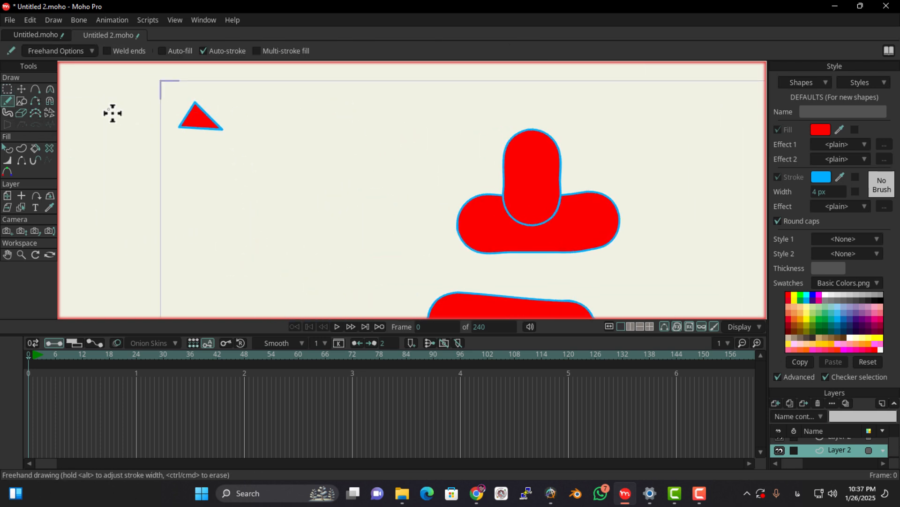
pyautogui.moveTo(294, 193); pyautogui.dragTo(169, 162)
pyautogui.click(76, 55)
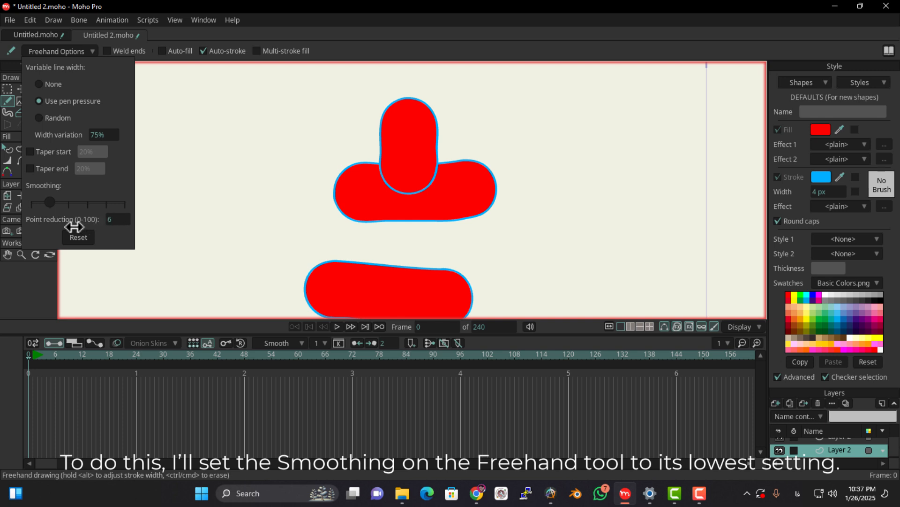
pyautogui.click(143, 165)
pyautogui.moveTo(144, 185); pyautogui.dragTo(149, 142)
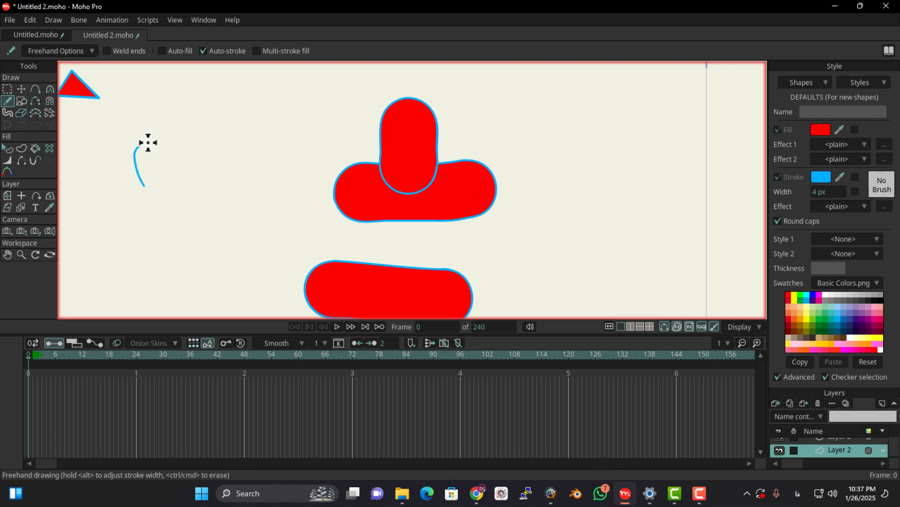
pyautogui.moveTo(249, 145); pyautogui.dragTo(249, 278)
# Select all points of the freehand line and simplify it along its full length with the 0.25-radius Point Reduction brush
pyautogui.click(7, 88)
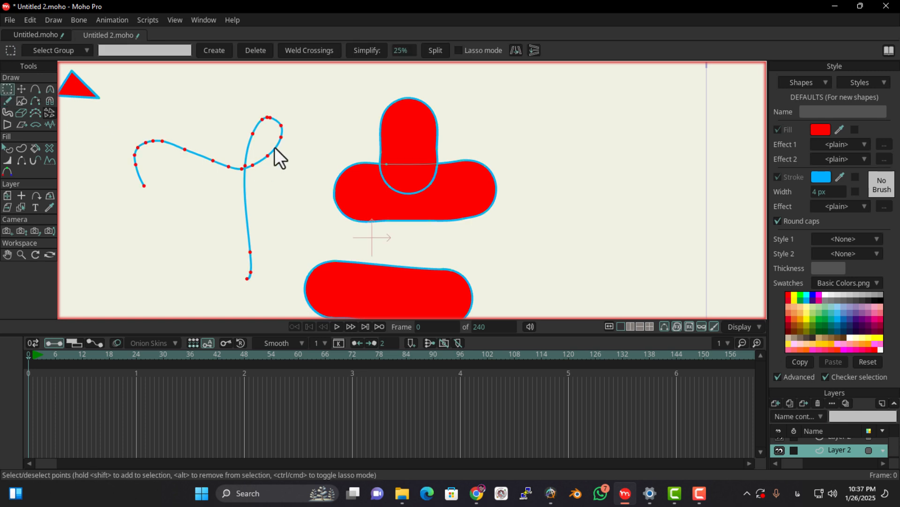
pyautogui.moveTo(296, 90); pyautogui.dragTo(130, 303)
pyautogui.click(35, 112)
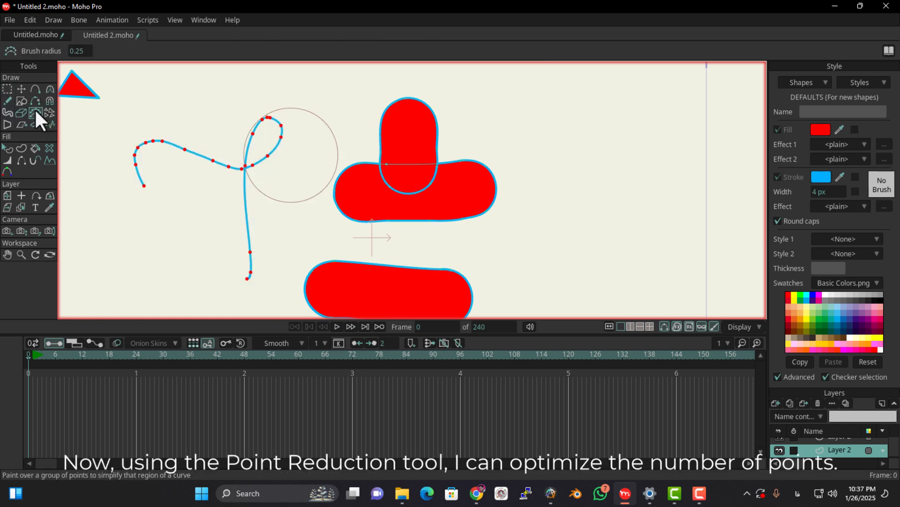
pyautogui.moveTo(237, 216)
pyautogui.mouseDown()
pyautogui.moveTo(249, 165)
pyautogui.moveTo(230, 246)
pyautogui.mouseUp()
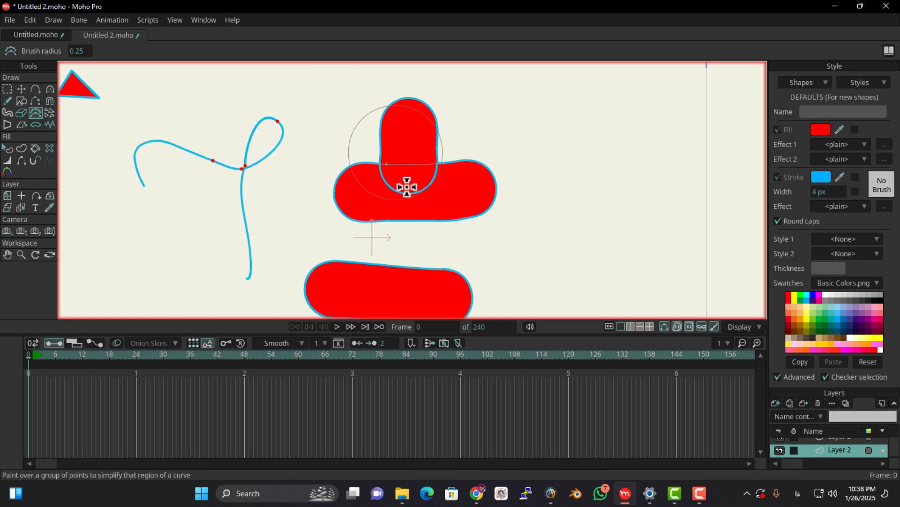
pyautogui.scroll(-2, 245, 223)
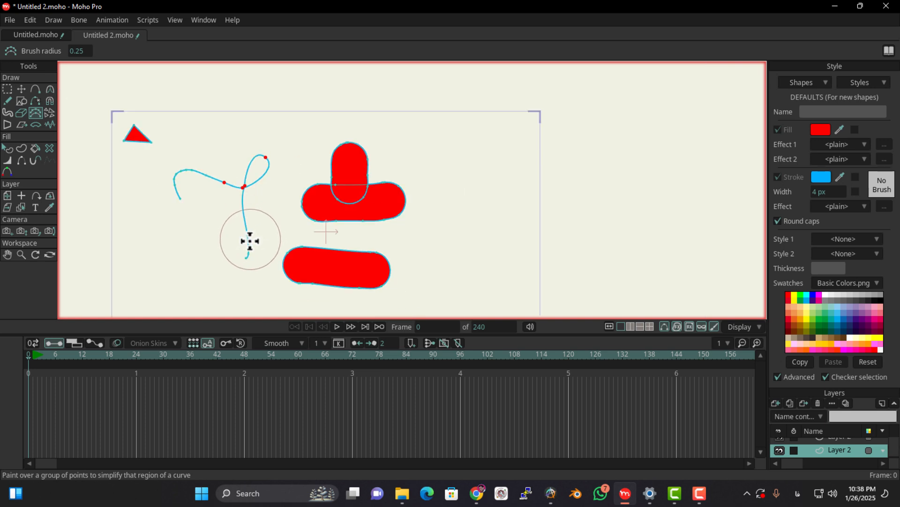
pyautogui.scroll(2, 234, 241)
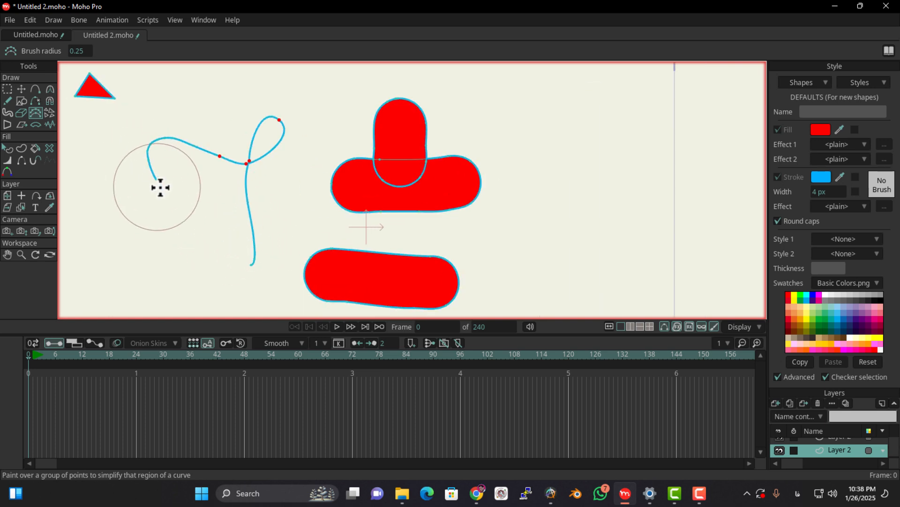
pyautogui.moveTo(168, 161)
pyautogui.mouseDown()
pyautogui.moveTo(238, 165)
pyautogui.moveTo(240, 146)
pyautogui.moveTo(256, 139)
pyautogui.mouseUp()
pyautogui.moveTo(241, 240); pyautogui.dragTo(257, 154)
pyautogui.moveTo(230, 271)
pyautogui.mouseDown()
pyautogui.moveTo(260, 148)
pyautogui.moveTo(167, 174)
pyautogui.mouseUp()
# Simplify the outlines of the two upper overlapping red blobs with the Point Reduction brush
pyautogui.moveTo(456, 174); pyautogui.dragTo(352, 196)
pyautogui.moveTo(426, 168); pyautogui.dragTo(344, 196)
pyautogui.moveTo(421, 123); pyautogui.dragTo(369, 205)
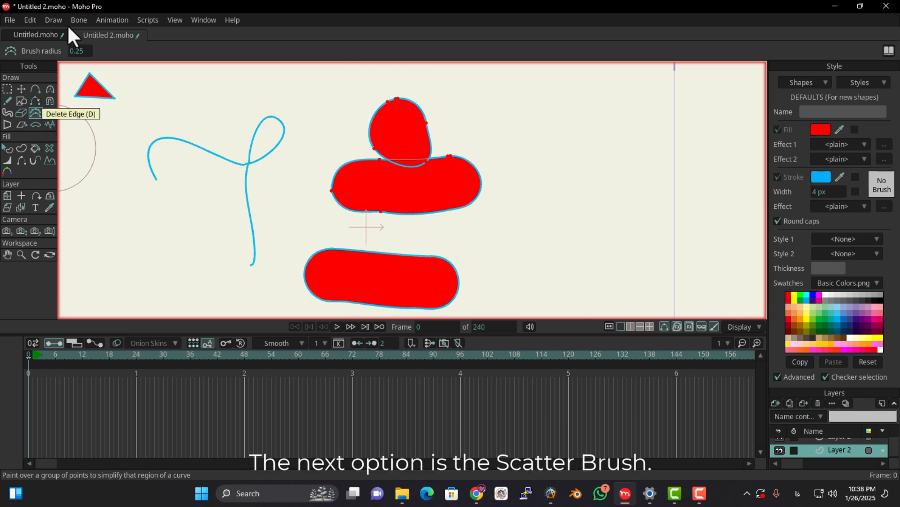
# Paint a short row of bubbles above the blobs using the Scatter Brush with the Bubbles preset
pyautogui.click(52, 114)
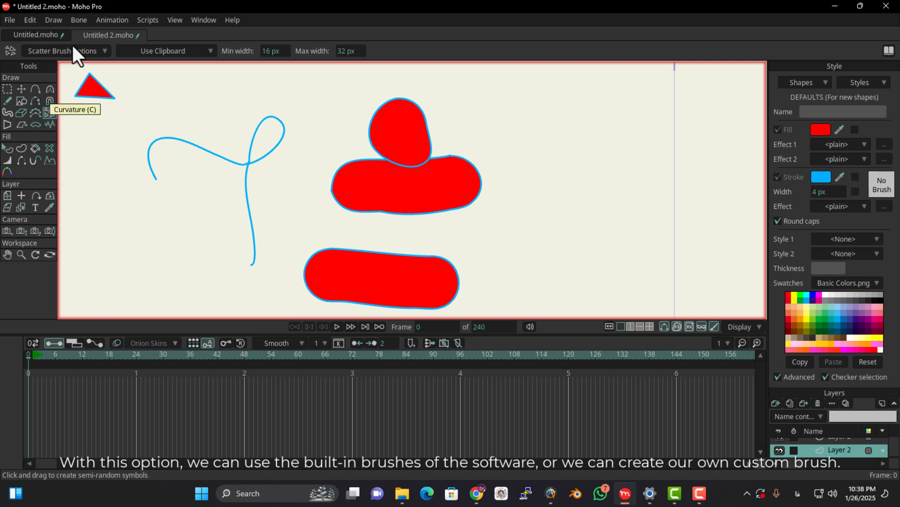
pyautogui.scroll(-2, 158, 142)
pyautogui.scroll(-2, 159, 142)
pyautogui.scroll(2, 225, 171)
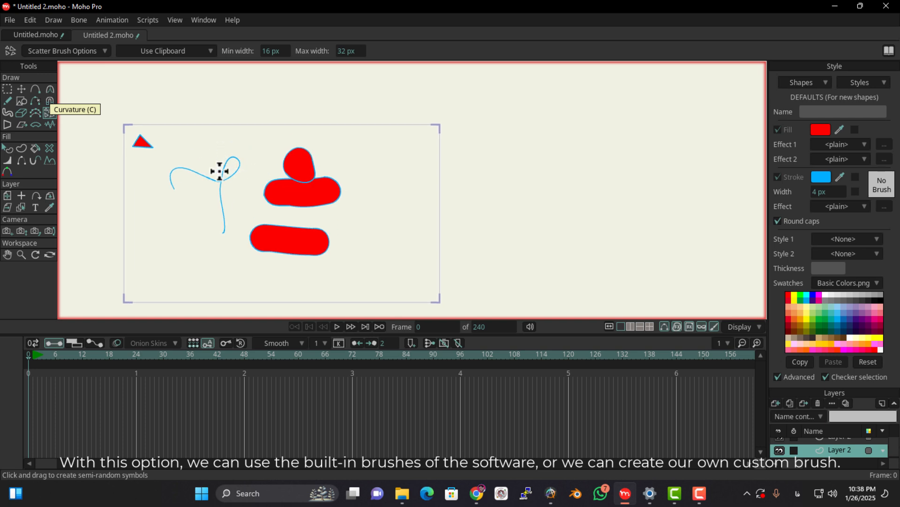
pyautogui.click(171, 53)
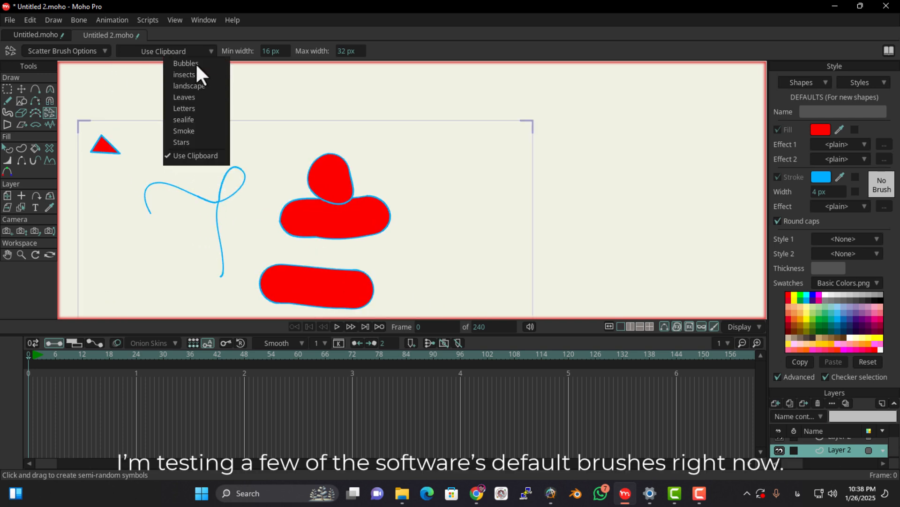
pyautogui.click(194, 64)
pyautogui.moveTo(227, 135); pyautogui.dragTo(264, 147)
# Switch the Scatter Brush to the landscape preset and paint a row of landscape symbols below the bubbles
pyautogui.scroll(2, 263, 147)
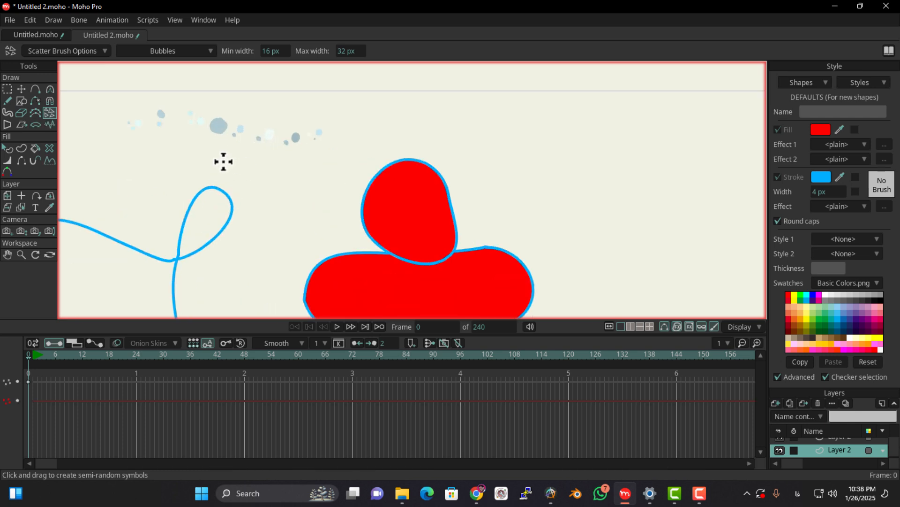
pyautogui.click(190, 52)
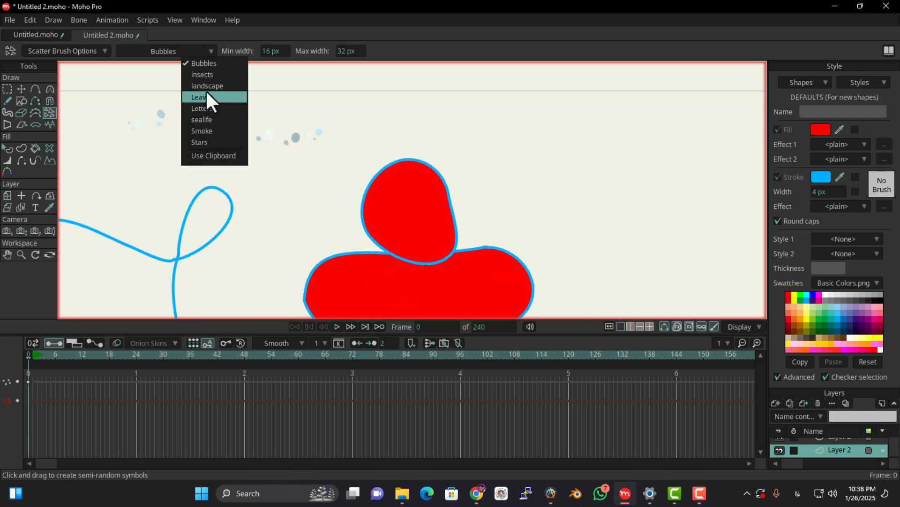
pyautogui.click(207, 86)
pyautogui.moveTo(151, 171)
pyautogui.mouseDown()
pyautogui.moveTo(226, 178)
pyautogui.moveTo(301, 159)
pyautogui.mouseUp()
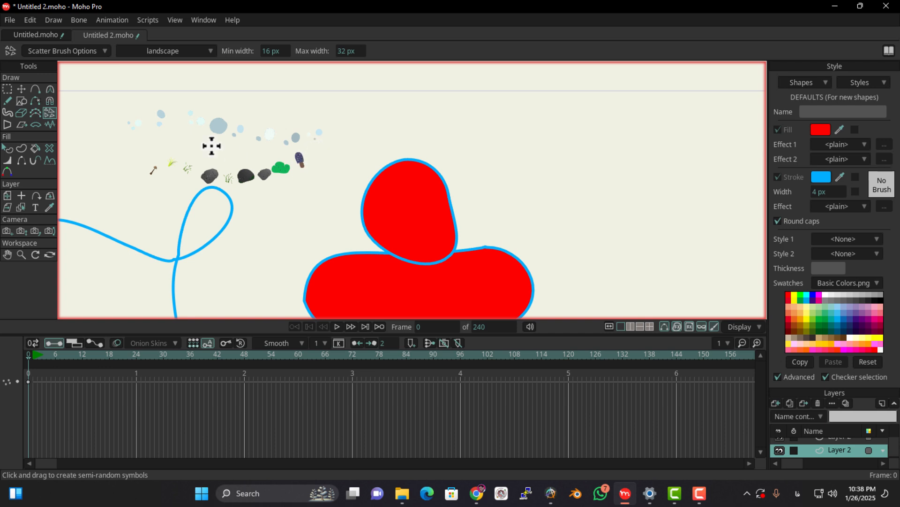
# Select the points of the small red triangle and copy the shape for use as a custom brush
pyautogui.click(183, 52)
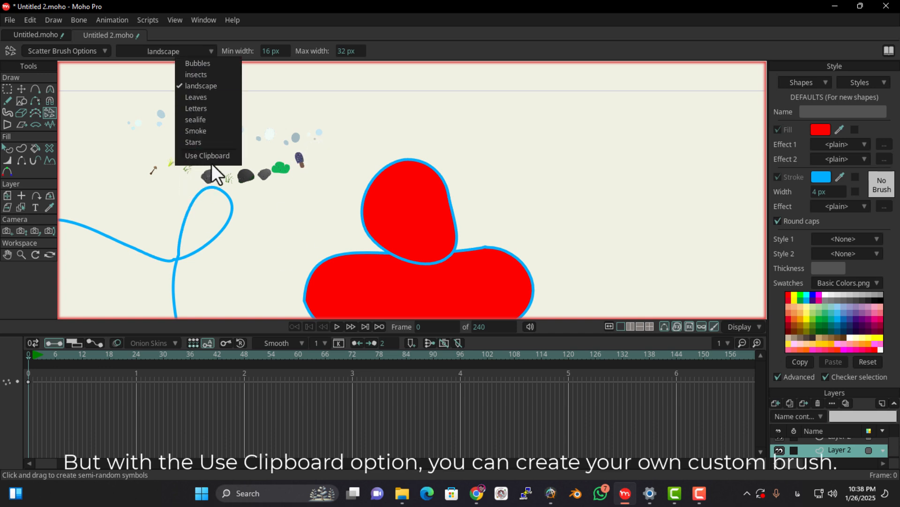
pyautogui.click(297, 10)
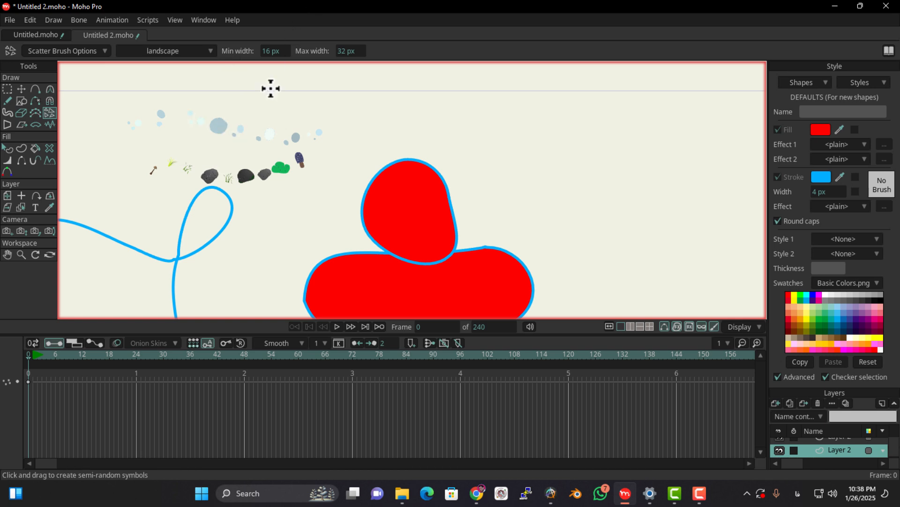
pyautogui.scroll(2, 276, 139)
pyautogui.moveTo(279, 140); pyautogui.dragTo(444, 158)
pyautogui.moveTo(92, 161); pyautogui.dragTo(183, 166)
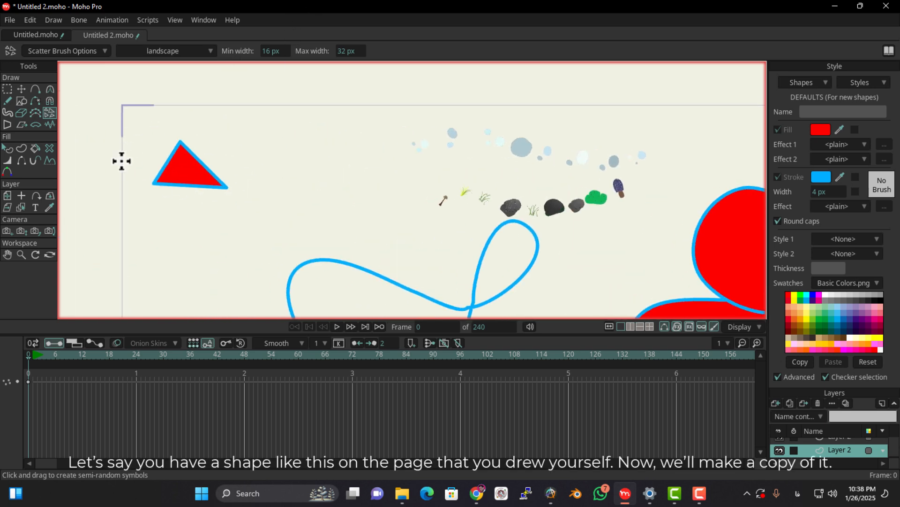
pyautogui.click(7, 89)
pyautogui.moveTo(162, 193); pyautogui.dragTo(116, 230)
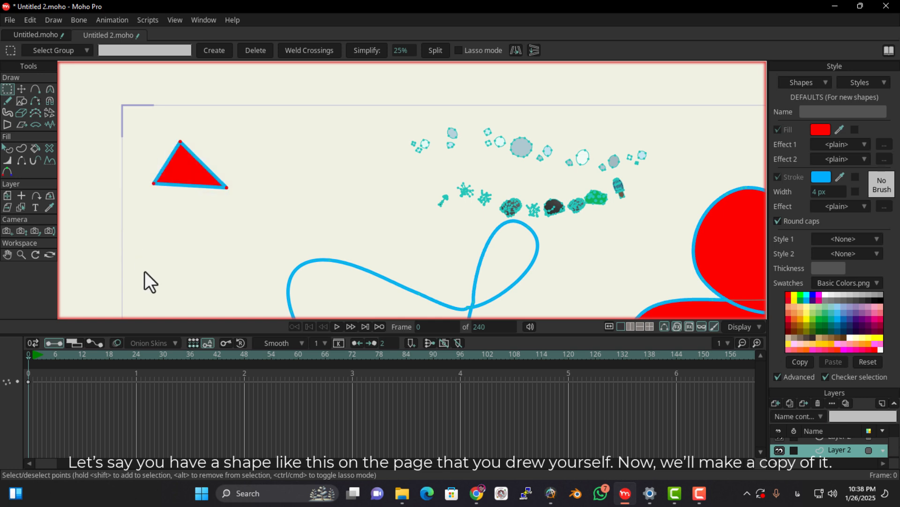
pyautogui.click(29, 19)
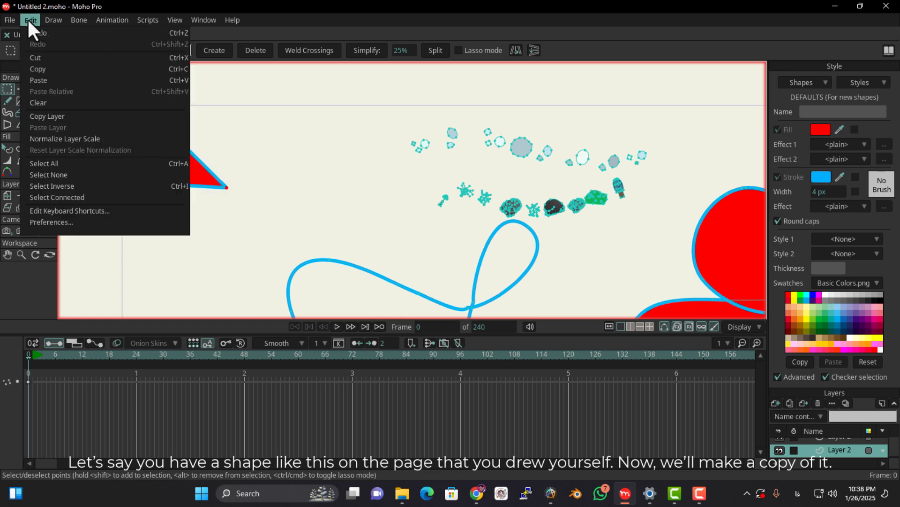
pyautogui.click(45, 67)
# Set the Scatter Brush to Use Clipboard and paint two rows of copied triangles, one above and one beside the upper blob
pyautogui.scroll(-2, 243, 189)
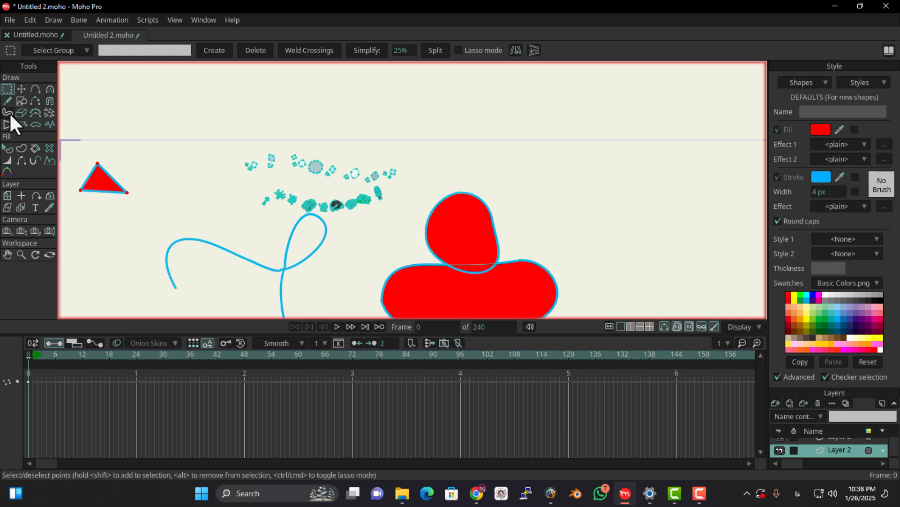
pyautogui.click(48, 113)
pyautogui.click(193, 53)
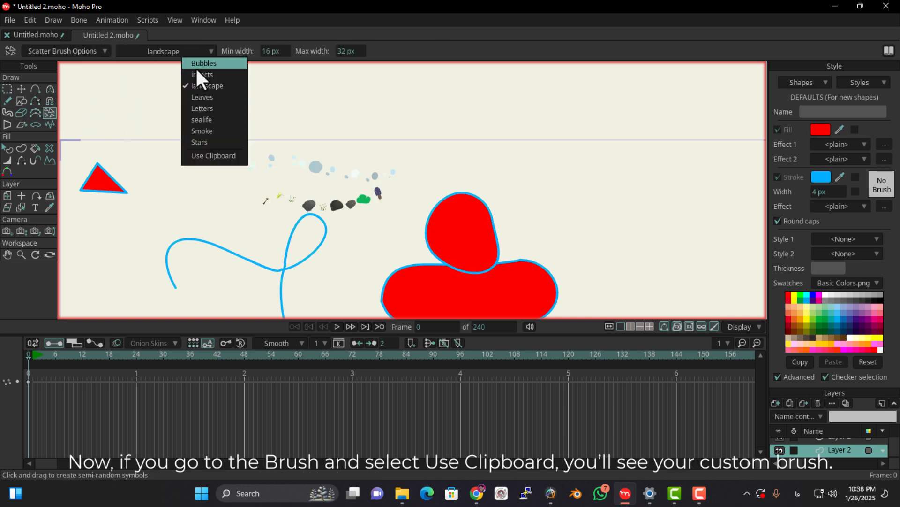
pyautogui.click(218, 156)
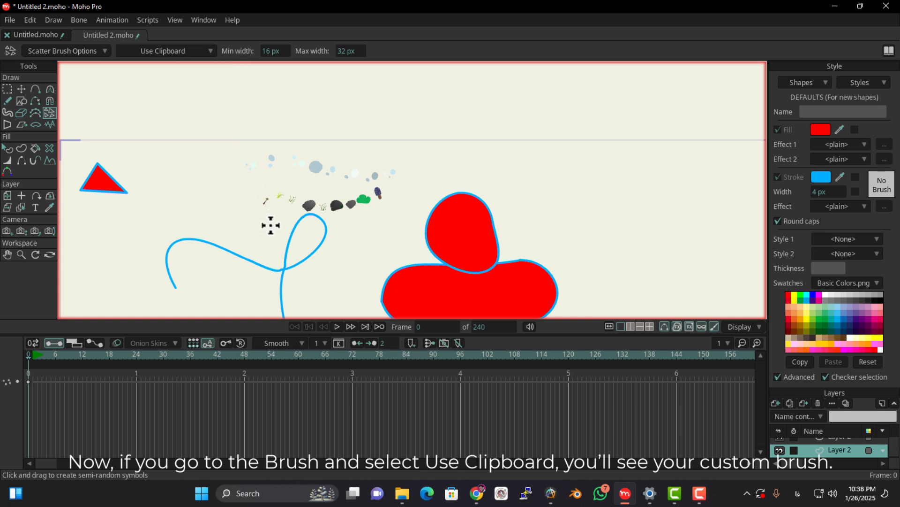
pyautogui.scroll(-3, 268, 155)
pyautogui.moveTo(191, 175); pyautogui.dragTo(230, 226)
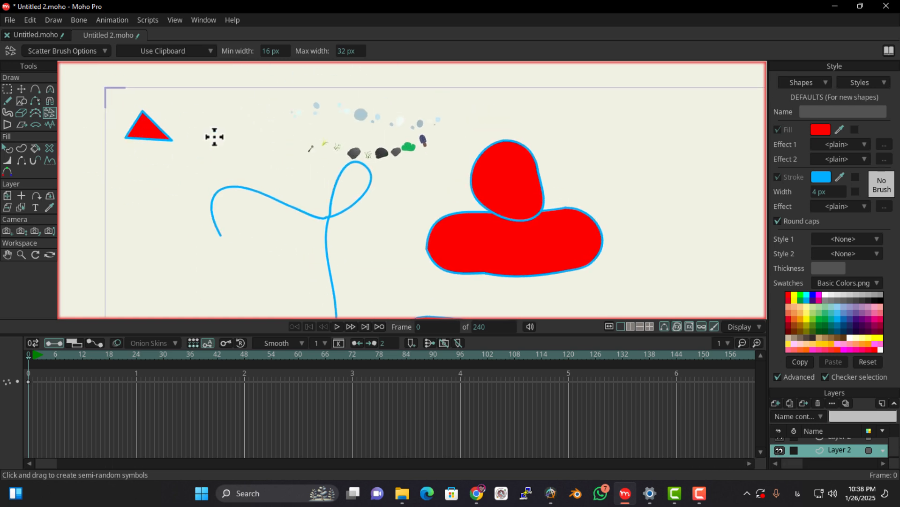
pyautogui.moveTo(274, 90); pyautogui.dragTo(208, 175)
pyautogui.moveTo(409, 200); pyautogui.dragTo(609, 197)
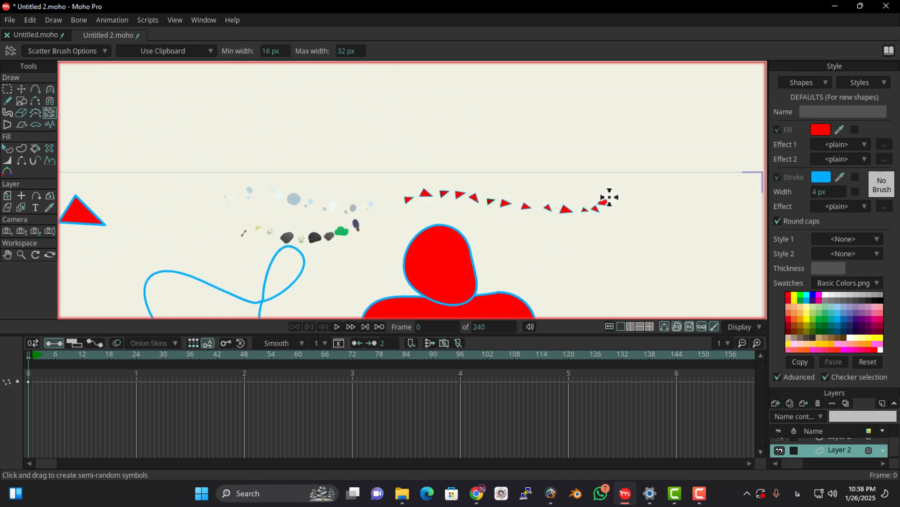
pyautogui.moveTo(545, 293); pyautogui.dragTo(442, 167)
pyautogui.moveTo(438, 136); pyautogui.dragTo(599, 110)
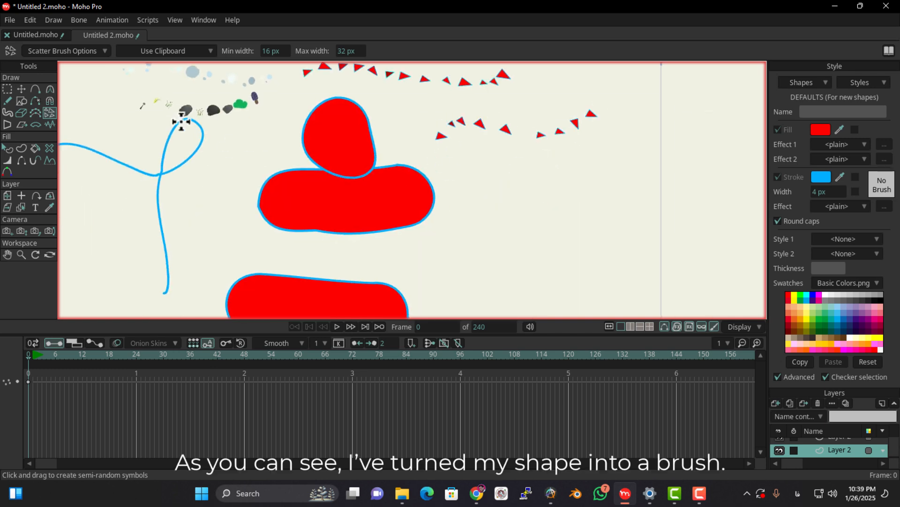
# Set the Scatter Brush's Angle jitter to 115 and paint a third row of triangles below the other two
pyautogui.moveTo(249, 197)
pyautogui.mouseDown()
pyautogui.moveTo(279, 222)
pyautogui.moveTo(531, 310)
pyautogui.mouseUp()
pyautogui.moveTo(235, 163); pyautogui.dragTo(159, 62)
pyautogui.moveTo(444, 246); pyautogui.dragTo(293, 129)
pyautogui.click(93, 50)
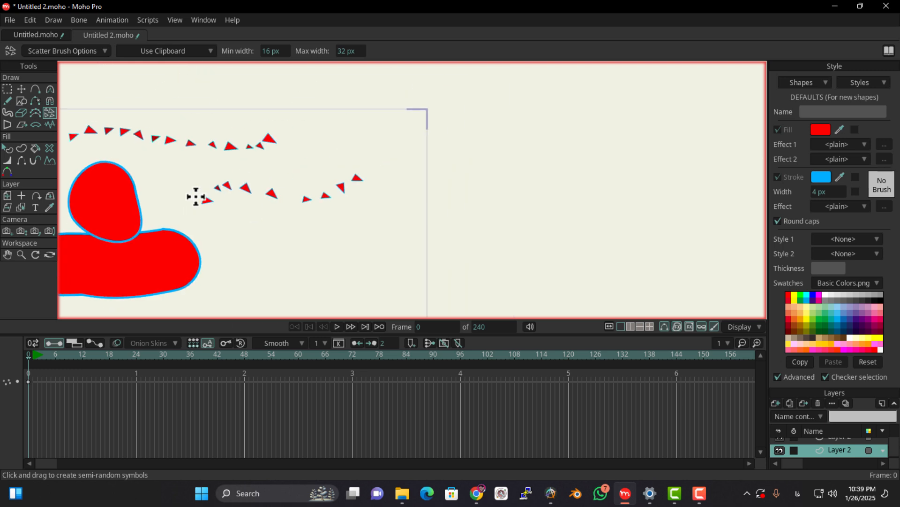
pyautogui.moveTo(195, 195); pyautogui.dragTo(214, 197)
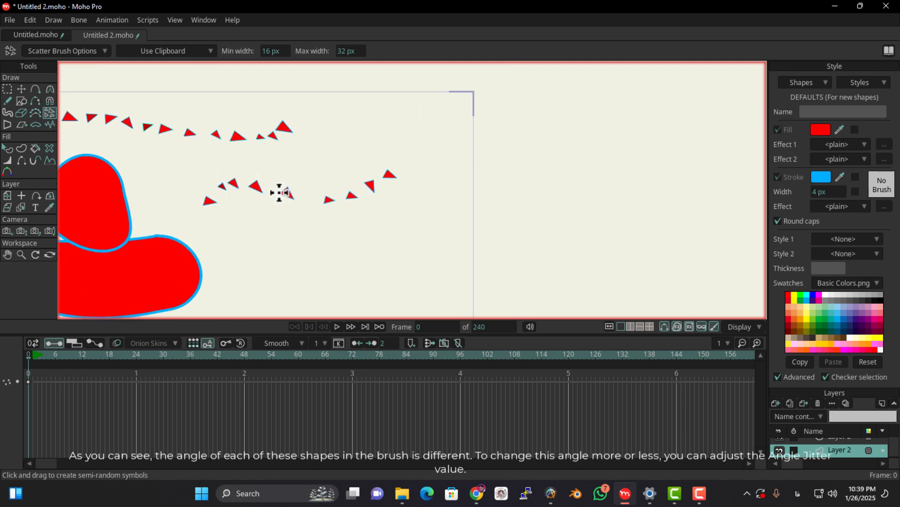
pyautogui.click(61, 50)
pyautogui.moveTo(91, 68); pyautogui.dragTo(148, 69)
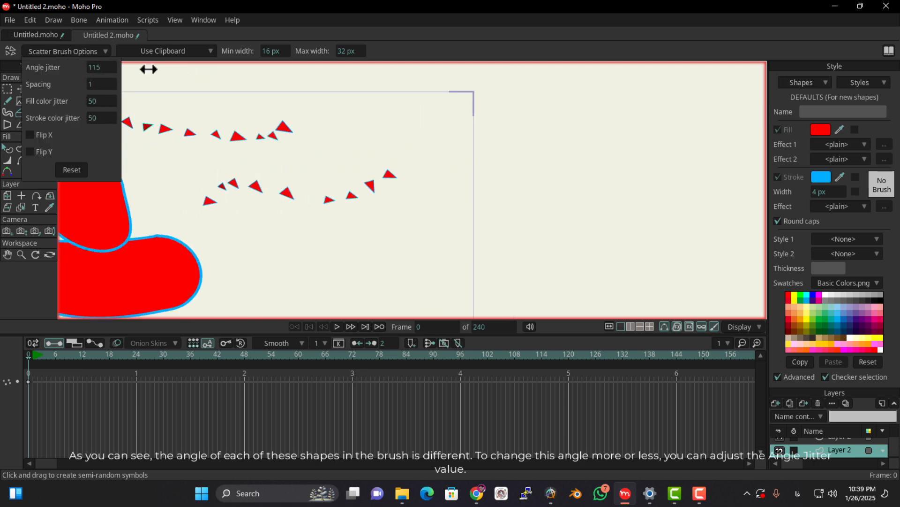
pyautogui.moveTo(282, 240)
pyautogui.mouseDown()
pyautogui.moveTo(276, 261)
pyautogui.moveTo(334, 244)
pyautogui.moveTo(425, 257)
pyautogui.moveTo(437, 217)
pyautogui.mouseUp()
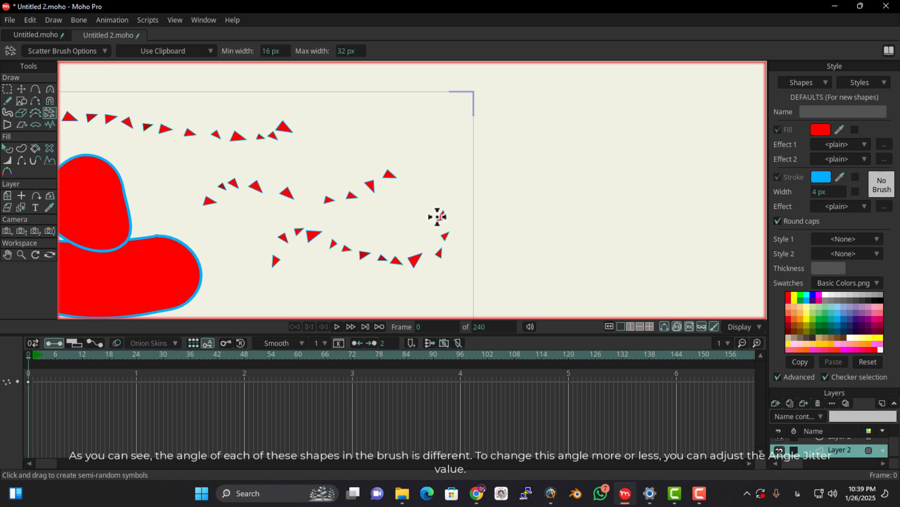
# Set the Scatter Brush's Angle jitter to 0 and paint a row of triangles above the existing rows
pyautogui.click(65, 51)
pyautogui.moveTo(92, 76); pyautogui.dragTo(107, 77)
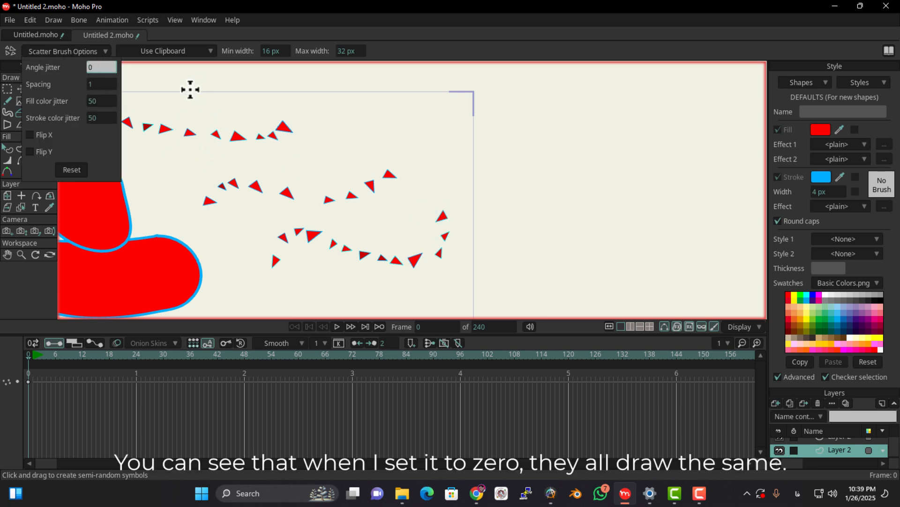
pyautogui.moveTo(188, 89)
pyautogui.mouseDown()
pyautogui.moveTo(403, 92)
pyautogui.moveTo(364, 137)
pyautogui.mouseUp()
pyautogui.scroll(2, 397, 108)
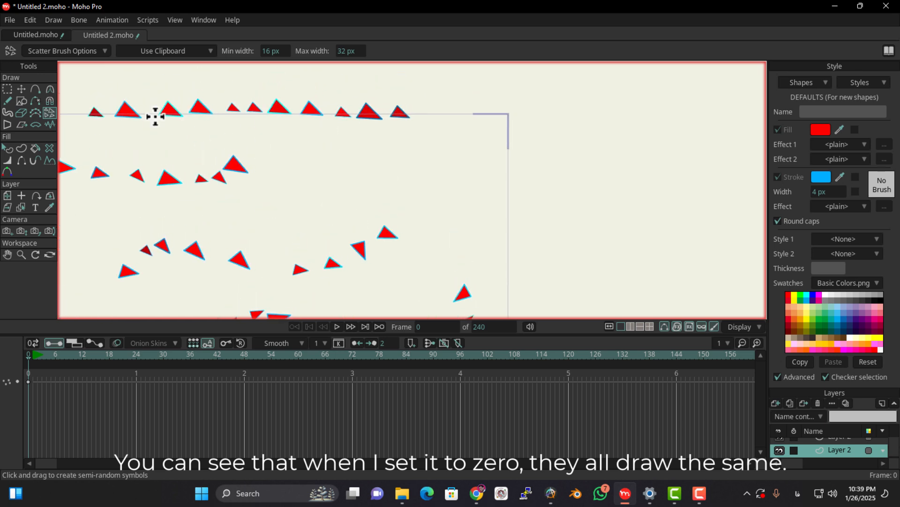
# Set the Scatter Brush's Spacing to 0.25 and paint two dense rows of triangles below the uniform top row
pyautogui.moveTo(187, 103); pyautogui.dragTo(597, 197)
pyautogui.moveTo(123, 147)
pyautogui.mouseDown()
pyautogui.moveTo(450, 183)
pyautogui.moveTo(630, 86)
pyautogui.mouseUp()
pyautogui.scroll(-2, 330, 195)
pyautogui.moveTo(353, 174); pyautogui.dragTo(84, 169)
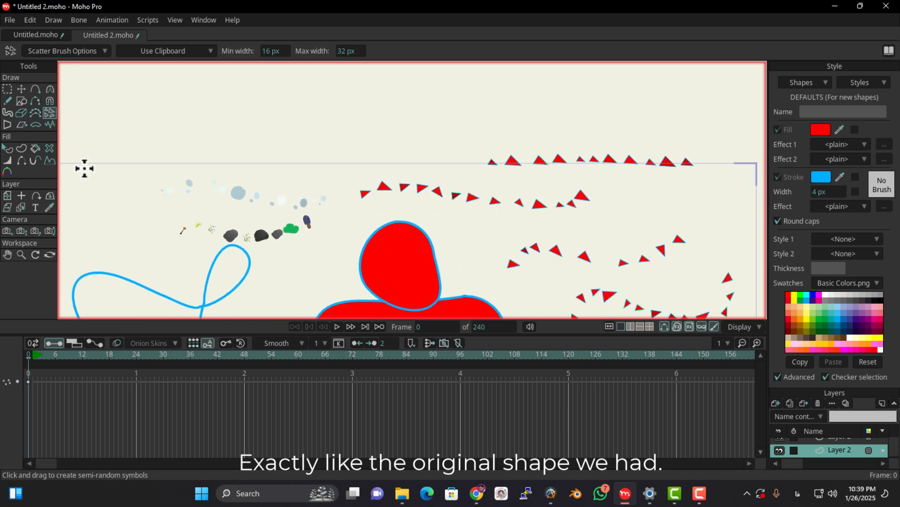
pyautogui.moveTo(441, 201); pyautogui.dragTo(158, 150)
pyautogui.click(83, 51)
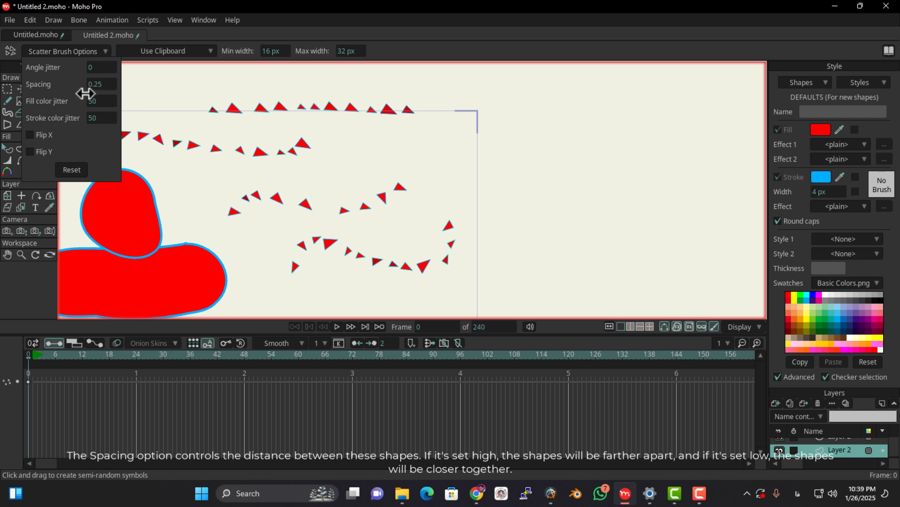
pyautogui.moveTo(344, 167); pyautogui.dragTo(486, 149)
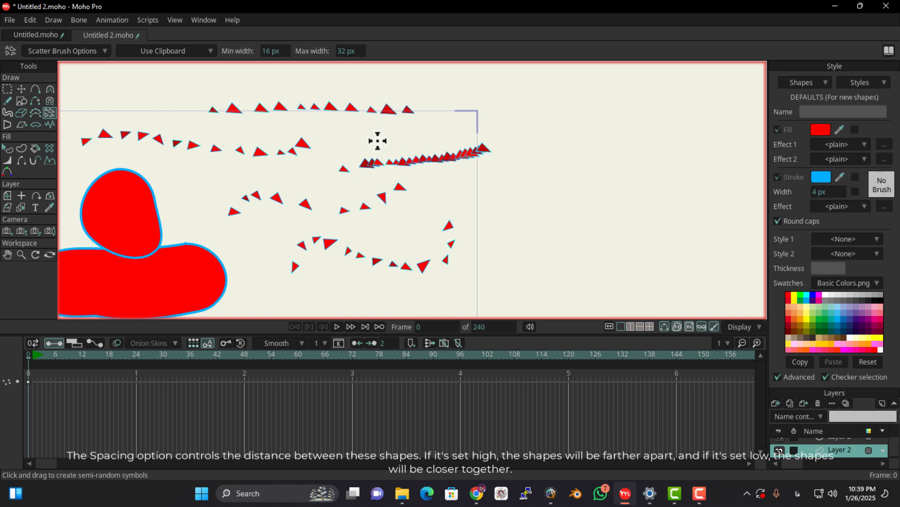
pyautogui.moveTo(323, 129); pyautogui.dragTo(500, 137)
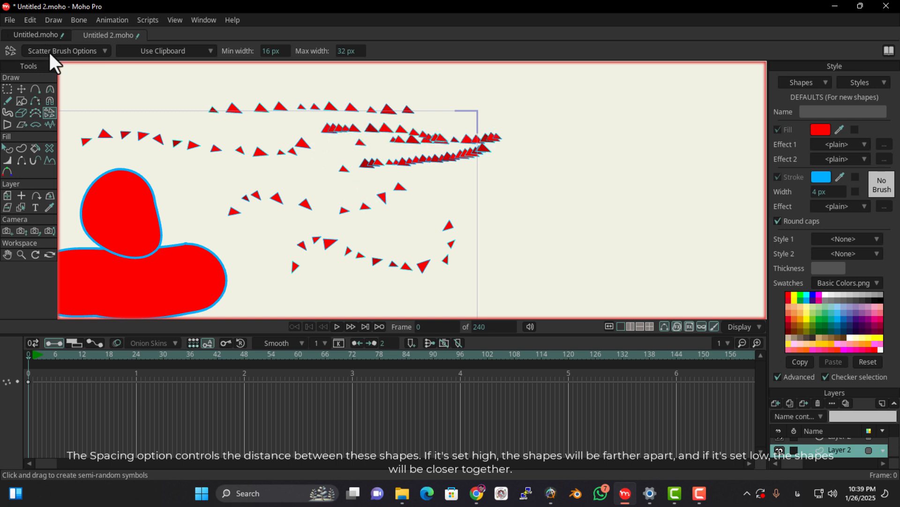
# Paint a sparse row of triangles above the top row with Spacing at 2.50, and return the Spacing to 1
pyautogui.click(50, 50)
pyautogui.moveTo(95, 85); pyautogui.dragTo(418, 96)
pyautogui.click(59, 52)
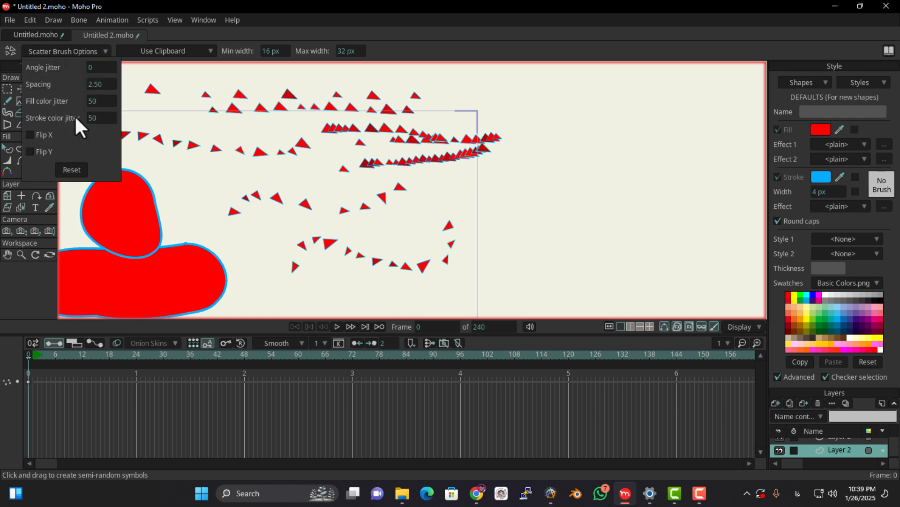
pyautogui.moveTo(94, 90); pyautogui.dragTo(71, 89)
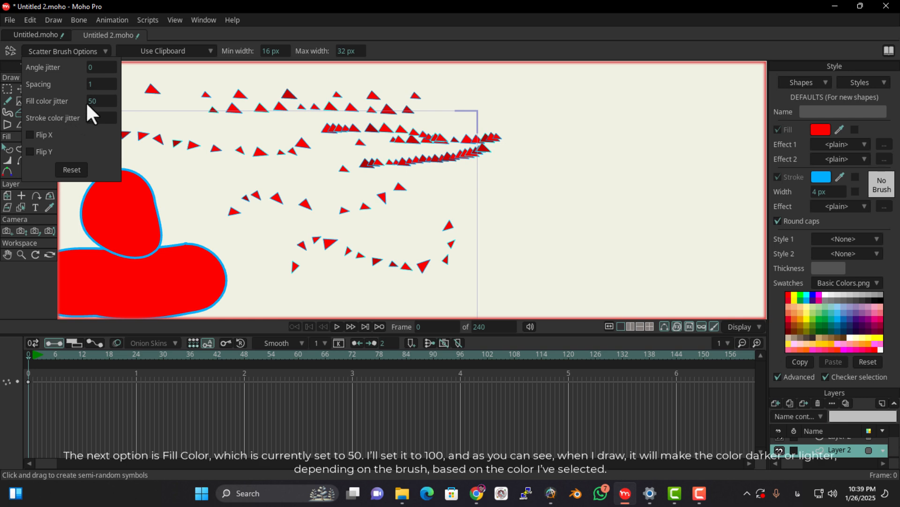
# Set the Fill color jitter to 100 and paint a row of triangles in the empty area above the bubbles
pyautogui.moveTo(96, 102); pyautogui.dragTo(115, 102)
pyautogui.moveTo(215, 117); pyautogui.dragTo(480, 230)
pyautogui.scroll(4, 205, 171)
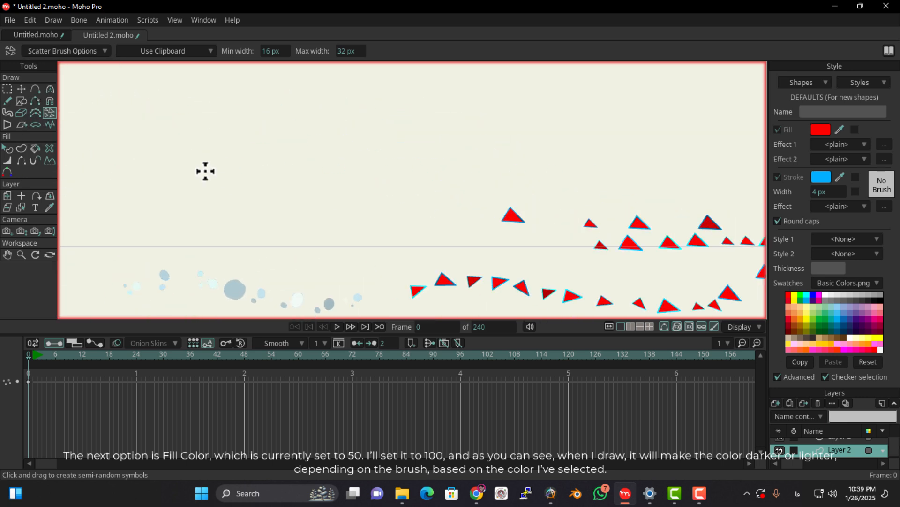
pyautogui.moveTo(138, 169); pyautogui.dragTo(353, 177)
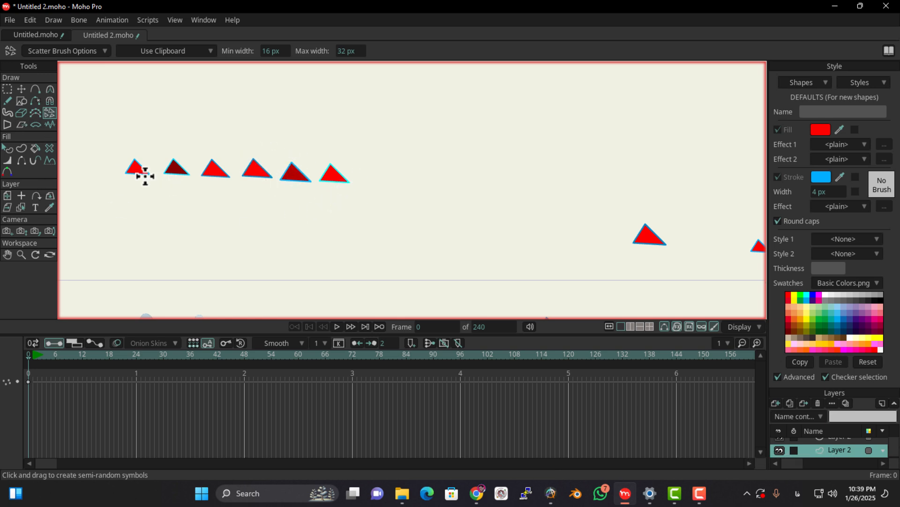
# Set the Fill color jitter to 0 and paint a second row of triangles directly below the color-varied row
pyautogui.click(46, 52)
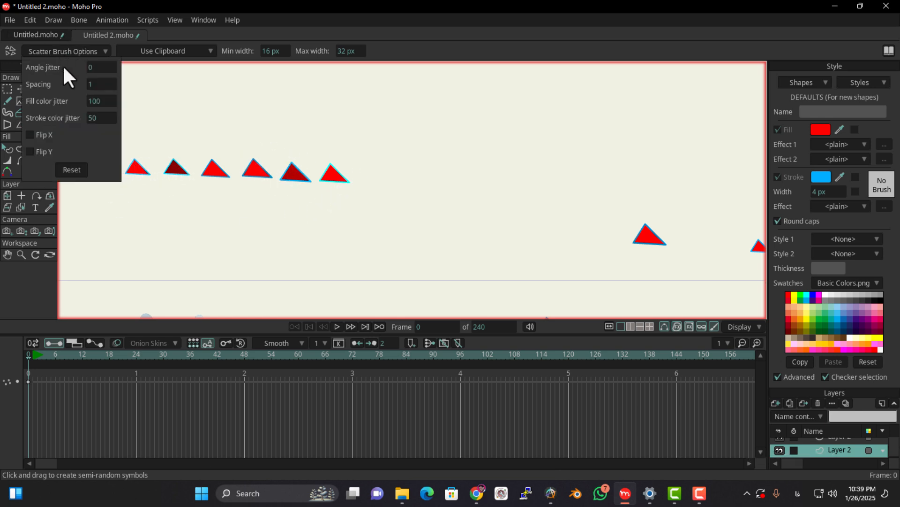
pyautogui.doubleClick(94, 101)
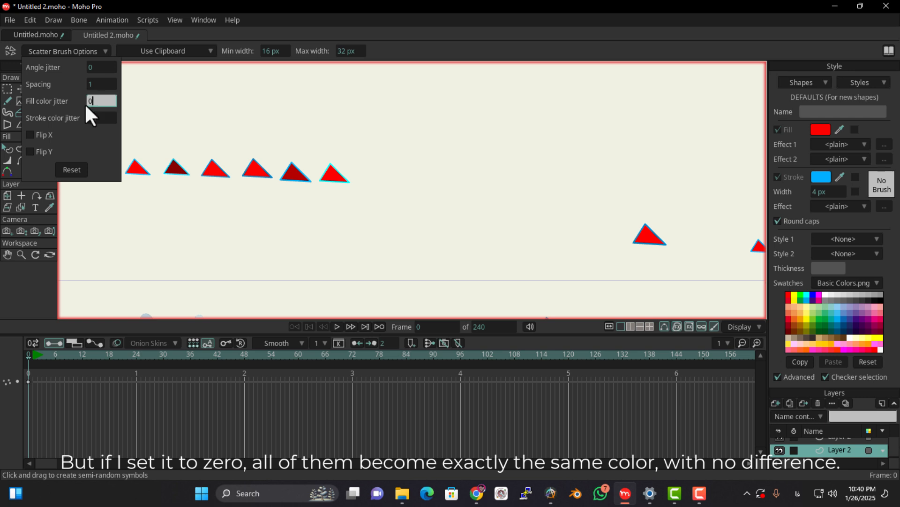
pyautogui.moveTo(101, 210); pyautogui.dragTo(357, 216)
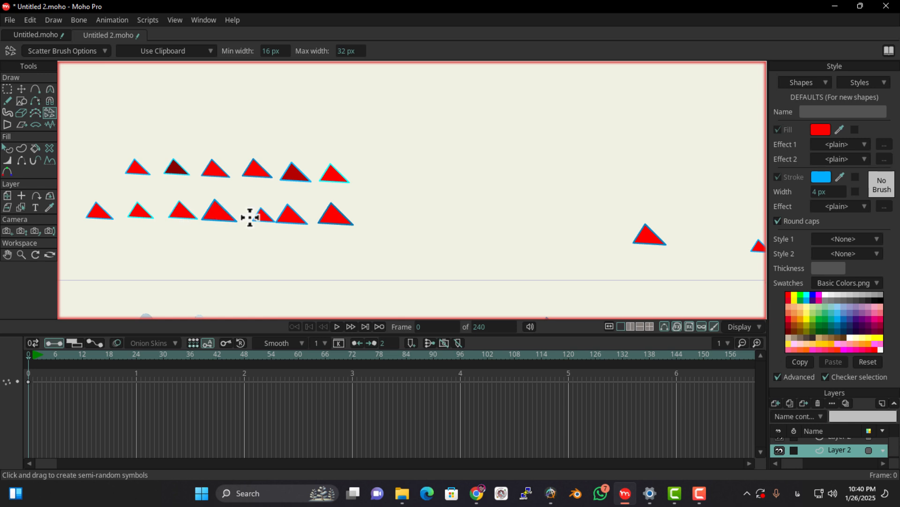
# Set the Stroke color jitter to 100 and paint a third row of triangles below the previous two
pyautogui.moveTo(194, 220)
pyautogui.mouseDown()
pyautogui.moveTo(544, 171)
pyautogui.moveTo(504, 181)
pyautogui.moveTo(123, 117)
pyautogui.mouseUp()
pyautogui.click(71, 51)
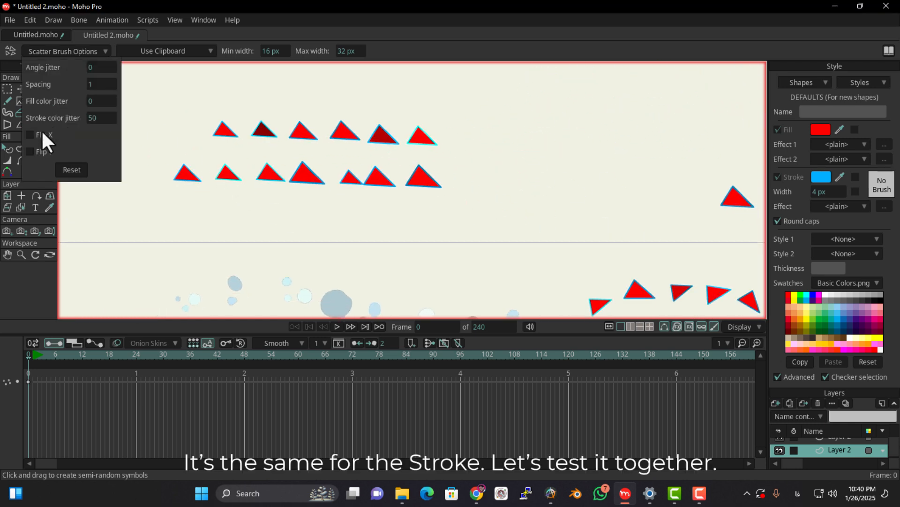
pyautogui.moveTo(92, 120)
pyautogui.mouseDown()
pyautogui.moveTo(195, 128)
pyautogui.moveTo(148, 125)
pyautogui.mouseUp()
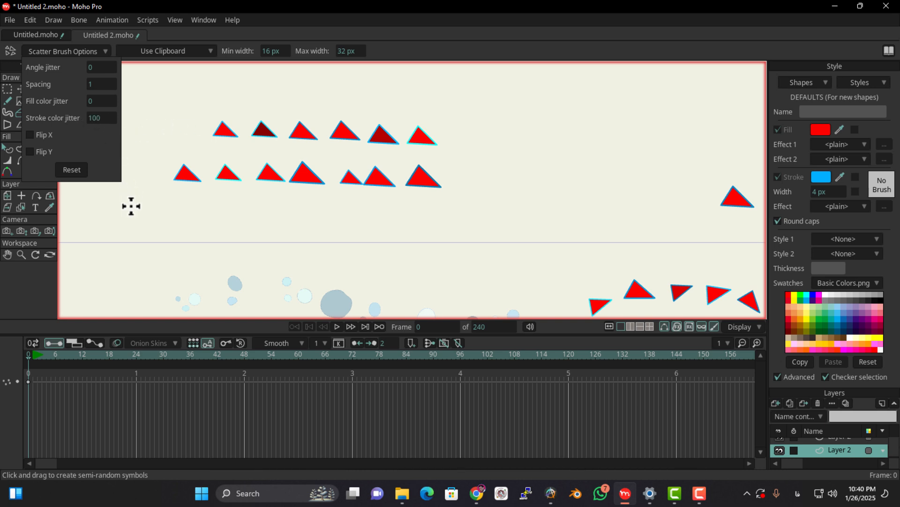
pyautogui.moveTo(166, 228)
pyautogui.mouseDown()
pyautogui.moveTo(192, 207)
pyautogui.moveTo(358, 227)
pyautogui.mouseUp()
pyautogui.scroll(2, 256, 211)
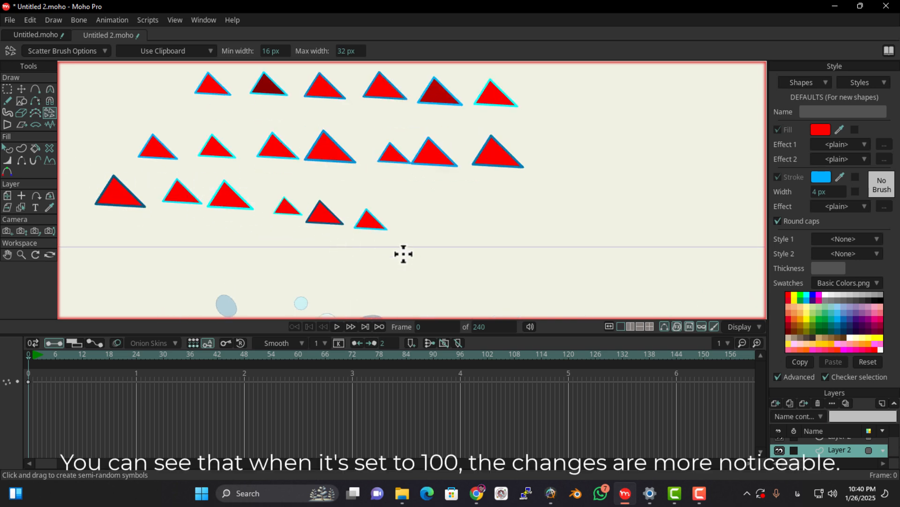
# Set the Stroke color jitter to 0 and paint a fourth row of triangles below the third
pyautogui.click(63, 51)
pyautogui.doubleClick(96, 118)
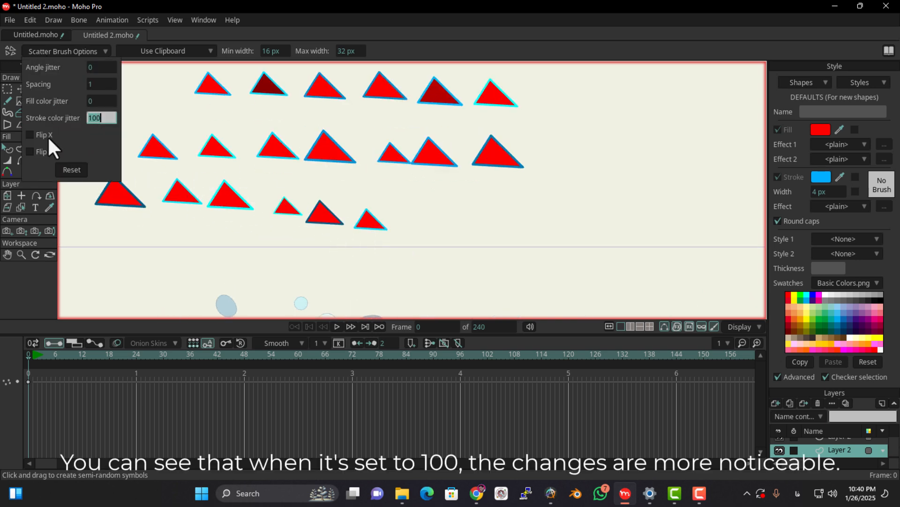
pyautogui.write('0')
pyautogui.moveTo(117, 237)
pyautogui.mouseDown()
pyautogui.moveTo(211, 237)
pyautogui.moveTo(462, 274)
pyautogui.mouseUp()
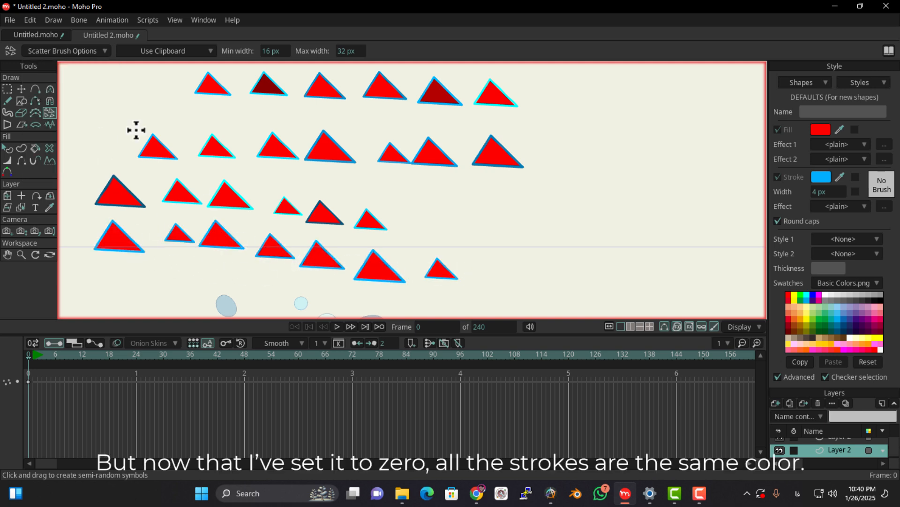
# Enable Flip X for the Scatter Brush and paint rows of triangles in the empty area beside the existing rows
pyautogui.click(89, 53)
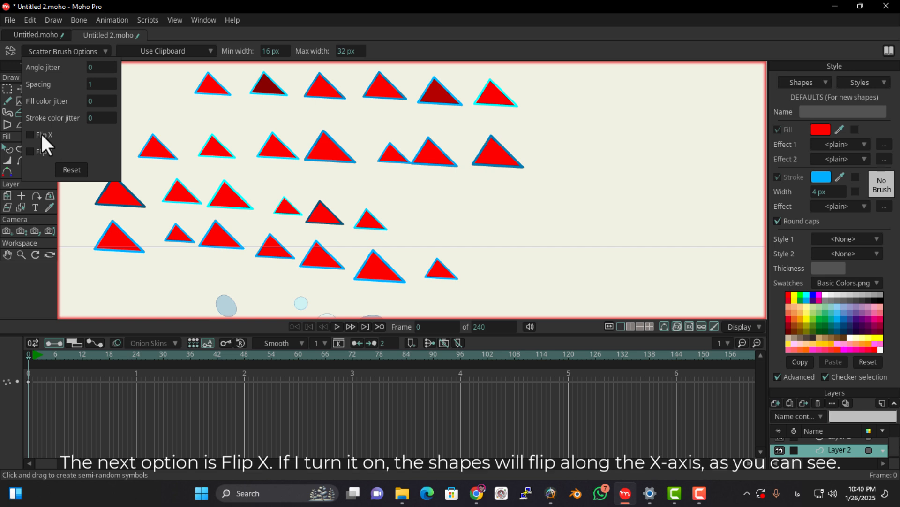
pyautogui.moveTo(157, 237)
pyautogui.mouseDown()
pyautogui.moveTo(144, 255)
pyautogui.moveTo(9, 283)
pyautogui.mouseUp()
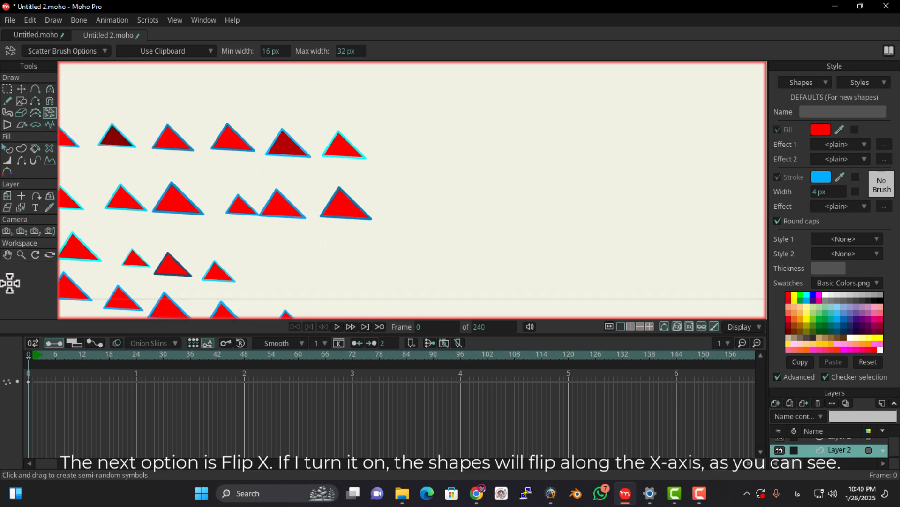
pyautogui.moveTo(299, 198); pyautogui.dragTo(141, 252)
pyautogui.moveTo(292, 147)
pyautogui.mouseDown()
pyautogui.moveTo(245, 164)
pyautogui.moveTo(147, 129)
pyautogui.moveTo(358, 190)
pyautogui.moveTo(282, 211)
pyautogui.moveTo(129, 189)
pyautogui.moveTo(119, 205)
pyautogui.mouseUp()
# Enable Flip Y together with Flip X and paint a row of triangles extending from the horizontally flipped ones
pyautogui.click(75, 51)
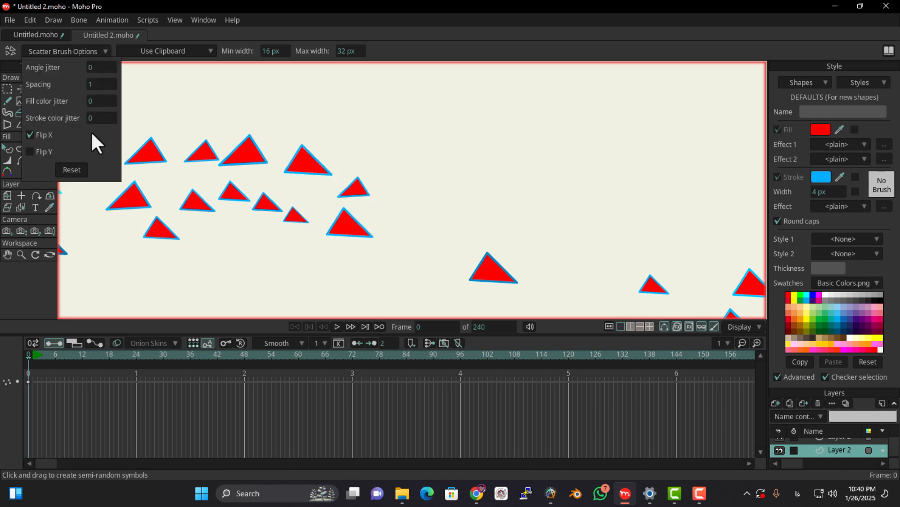
pyautogui.click(45, 151)
pyautogui.moveTo(343, 134)
pyautogui.mouseDown()
pyautogui.moveTo(498, 154)
pyautogui.moveTo(625, 144)
pyautogui.moveTo(673, 157)
pyautogui.mouseUp()
# Paint triangles around the flipped rows with Angle jitter at 90, and reset the Scatter Brush options to their defaults
pyautogui.click(86, 49)
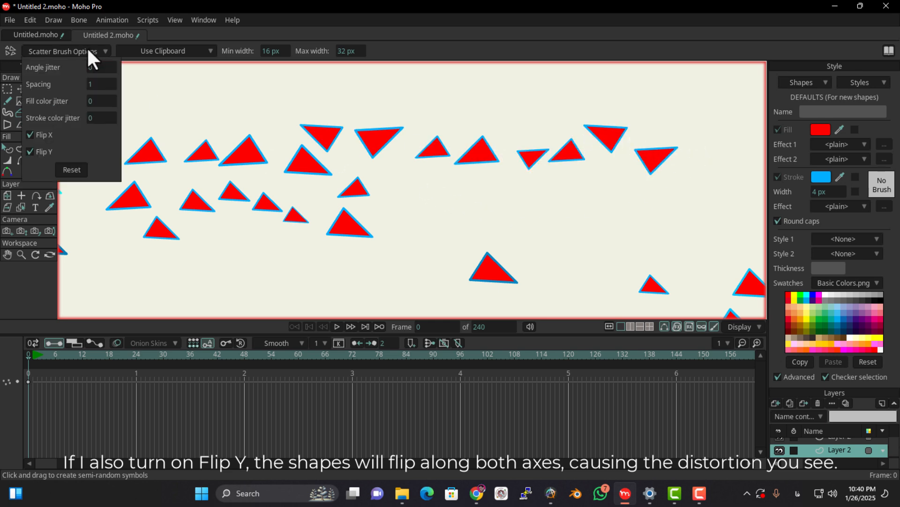
pyautogui.moveTo(89, 68)
pyautogui.mouseDown()
pyautogui.moveTo(177, 69)
pyautogui.moveTo(251, 105)
pyautogui.moveTo(493, 104)
pyautogui.moveTo(605, 160)
pyautogui.moveTo(285, 257)
pyautogui.mouseUp()
pyautogui.click(47, 53)
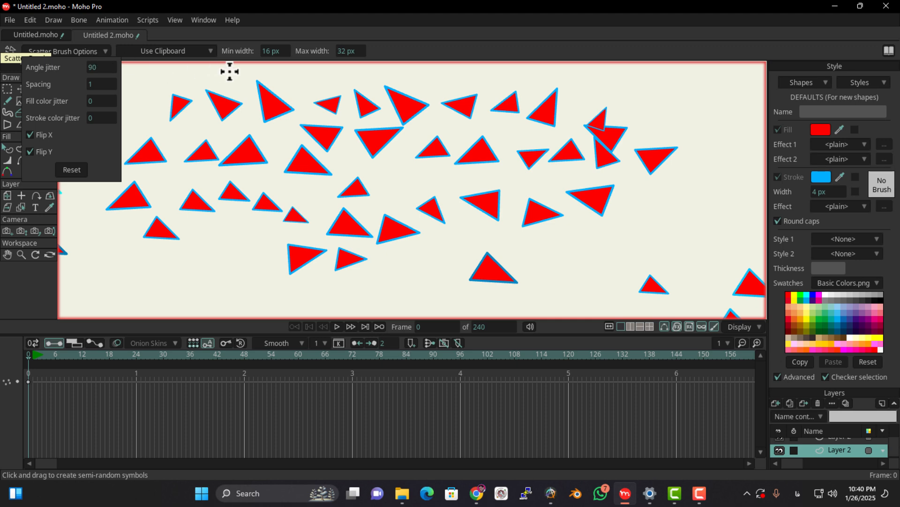
pyautogui.click(73, 168)
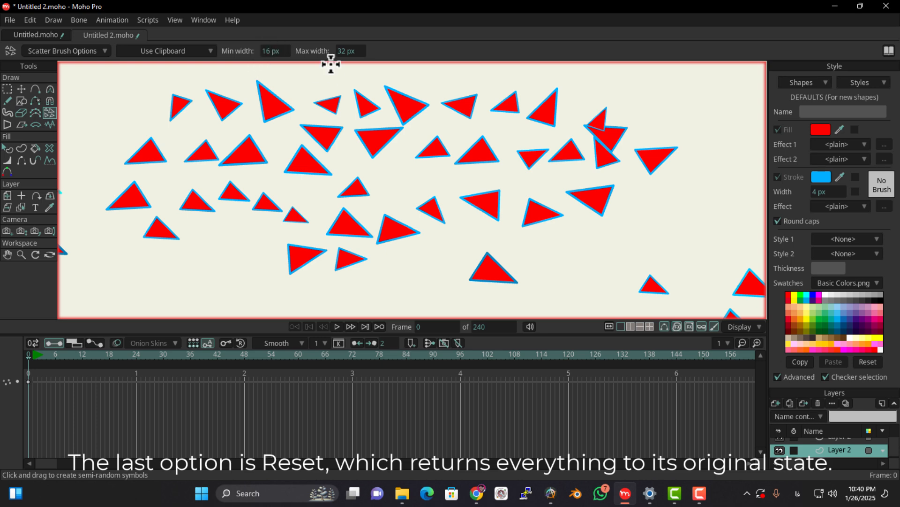
# Set the Scatter Brush's Min width to 10 px and Max width to 50 px, and paint a row of triangles above the sparse row
pyautogui.moveTo(302, 203); pyautogui.dragTo(275, 221)
pyautogui.scroll(-5, 287, 123)
pyautogui.moveTo(261, 176); pyautogui.dragTo(236, 236)
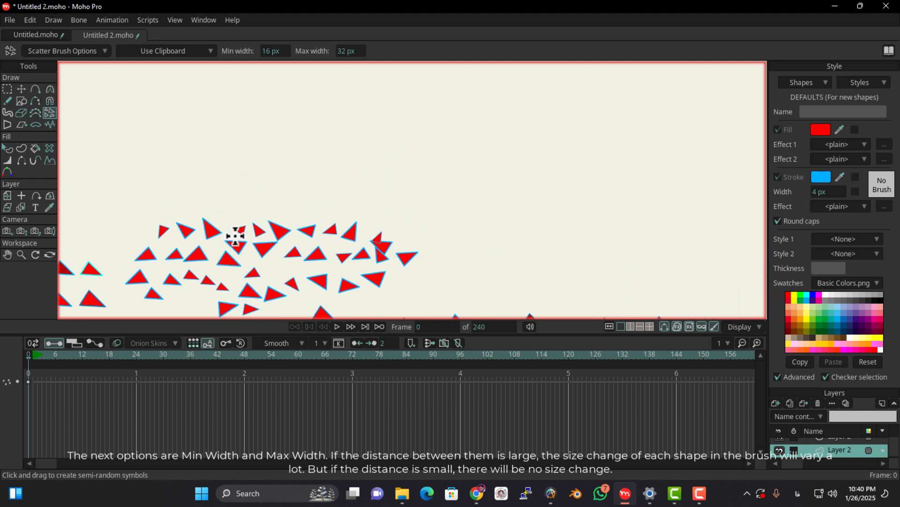
pyautogui.scroll(-2, 280, 158)
pyautogui.moveTo(427, 234); pyautogui.dragTo(288, 208)
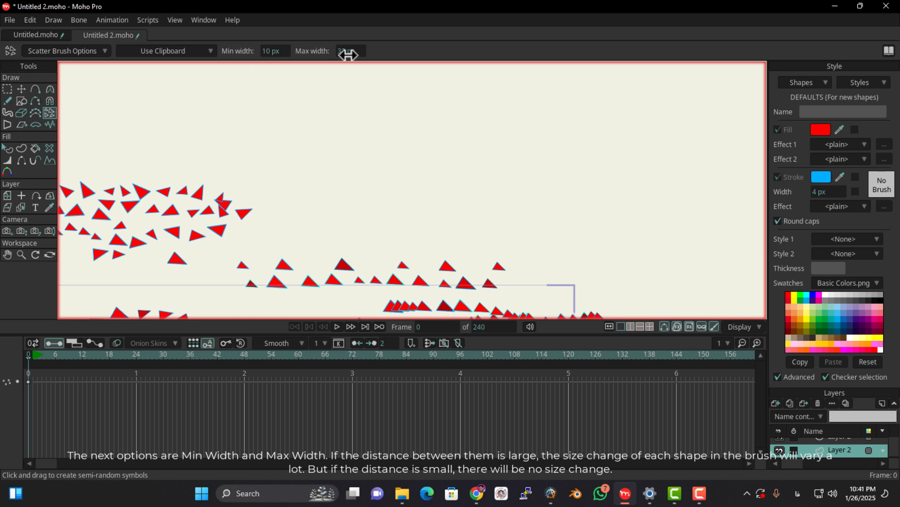
pyautogui.moveTo(346, 53); pyautogui.dragTo(419, 62)
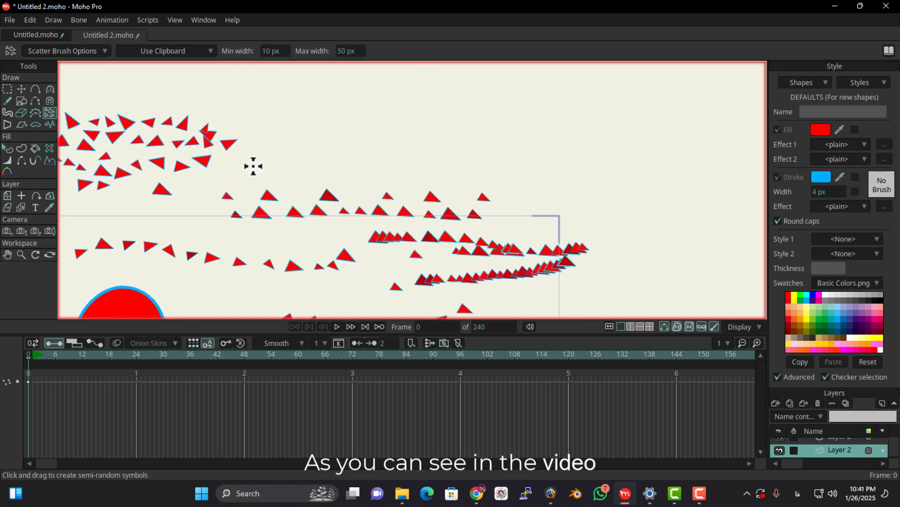
pyautogui.moveTo(254, 166)
pyautogui.mouseDown()
pyautogui.moveTo(394, 167)
pyautogui.moveTo(466, 153)
pyautogui.moveTo(530, 165)
pyautogui.moveTo(455, 150)
pyautogui.moveTo(532, 149)
pyautogui.mouseUp()
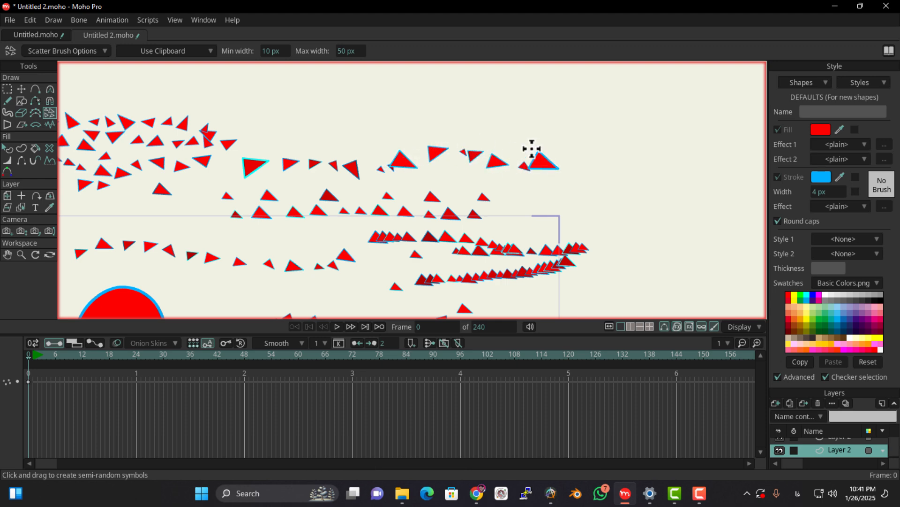